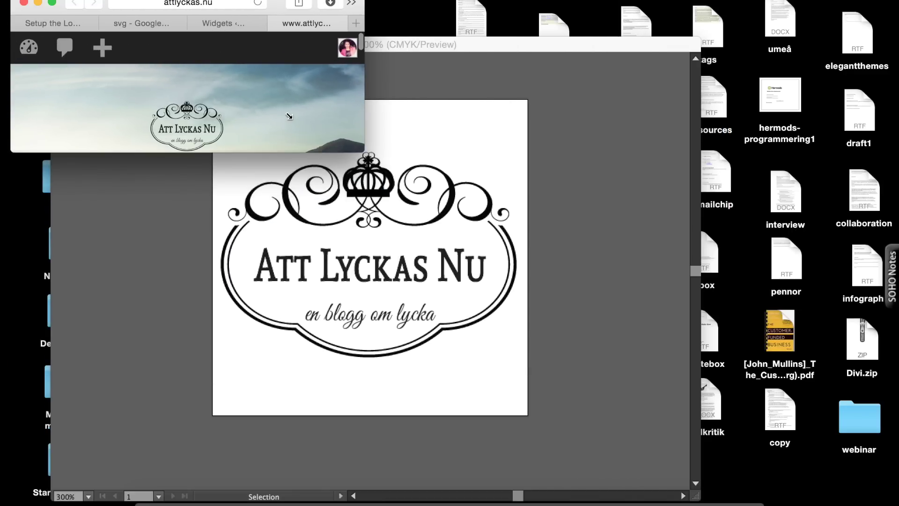
Step: Enlarge the Safari window over Illustrator so the attlyckas.nu home page fills the screen
left_click_drag(302, 164, 897, 503)
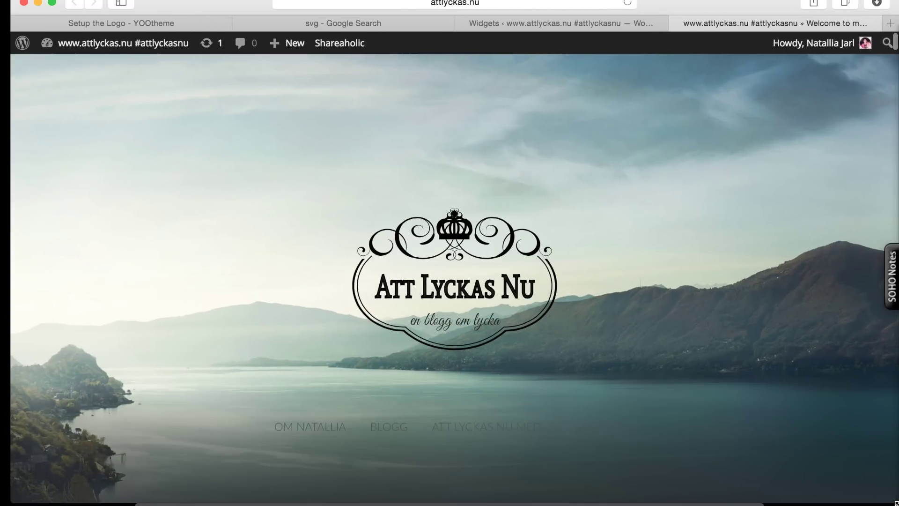
scroll(774, 261, "down", 15)
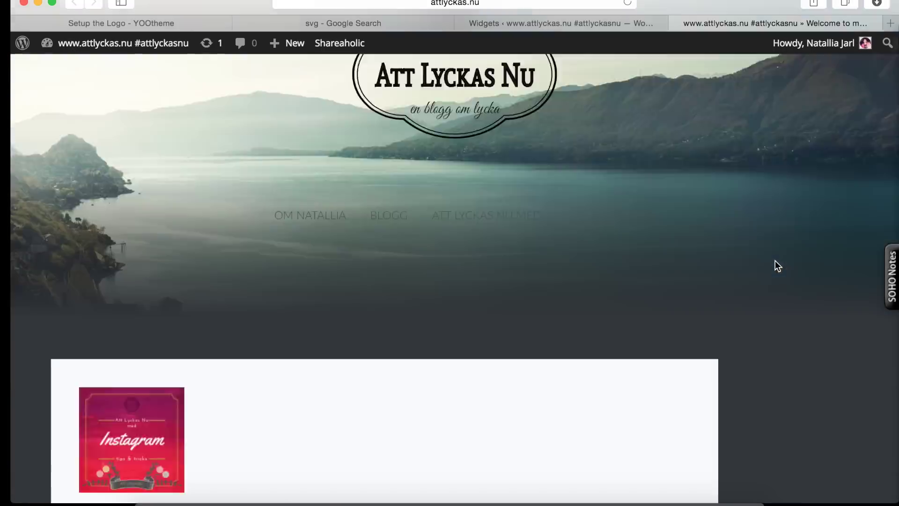
scroll(775, 277, "up", 3)
scroll(775, 277, "up", 20)
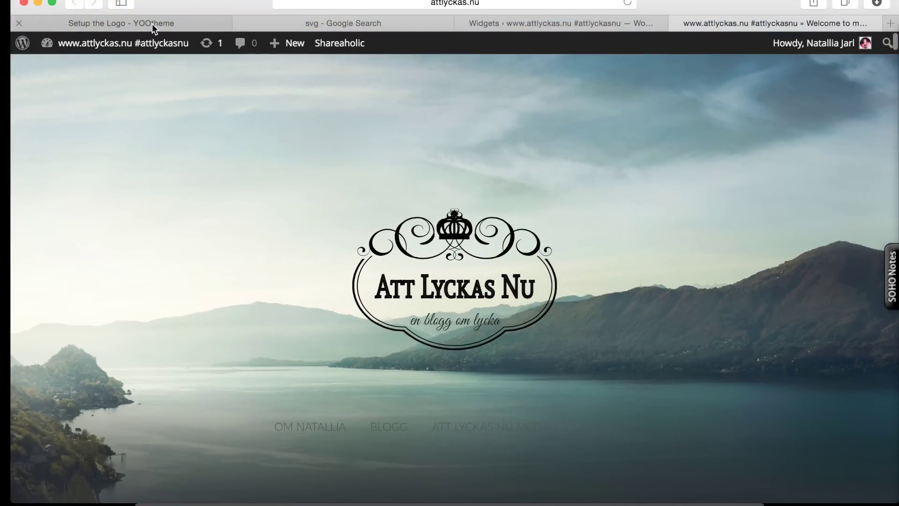
left_click(152, 25)
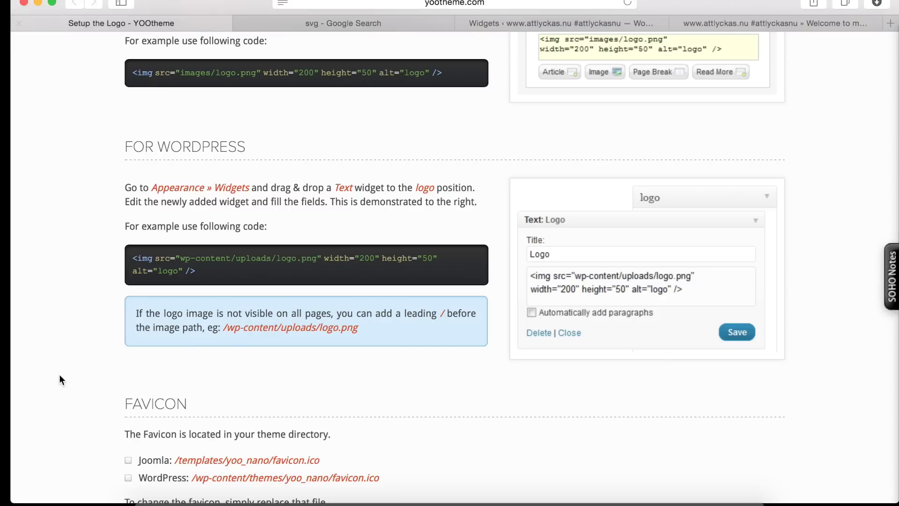
scroll(60, 376, "up", 10)
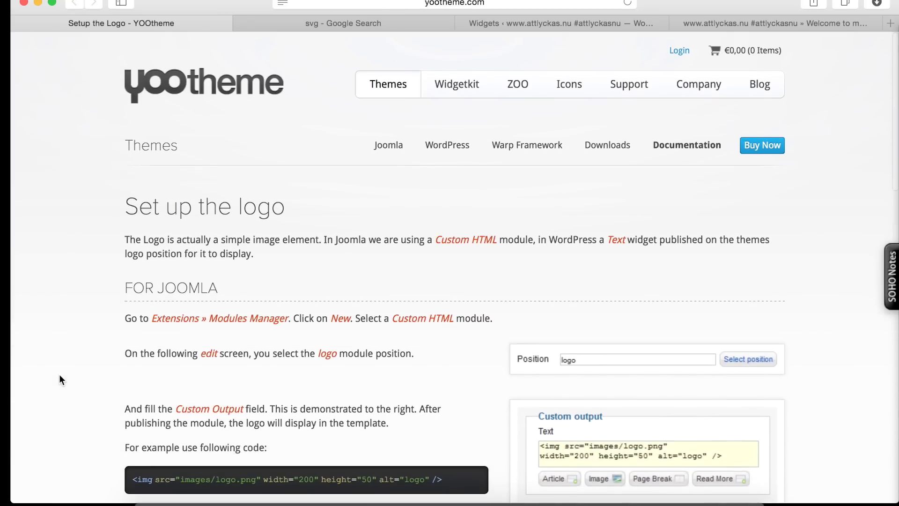
scroll(60, 375, "down", 3)
scroll(60, 380, "down", 2)
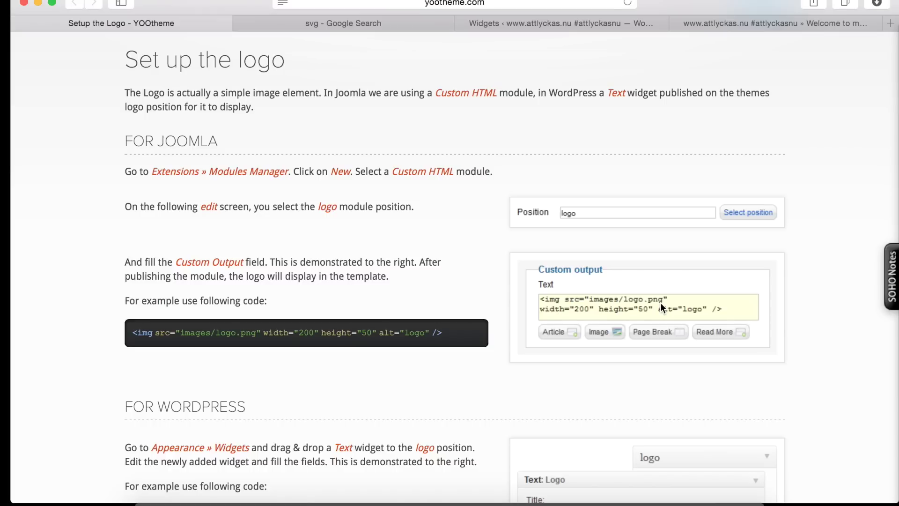
left_click(783, 27)
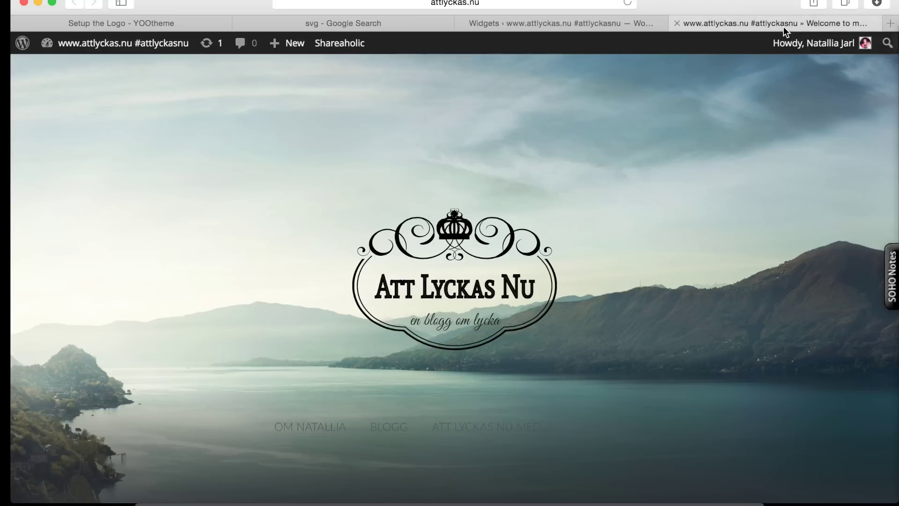
Step: View the Google results for 'svg', then bring the mylogo.ai artwork in Illustrator forward
left_click(344, 26)
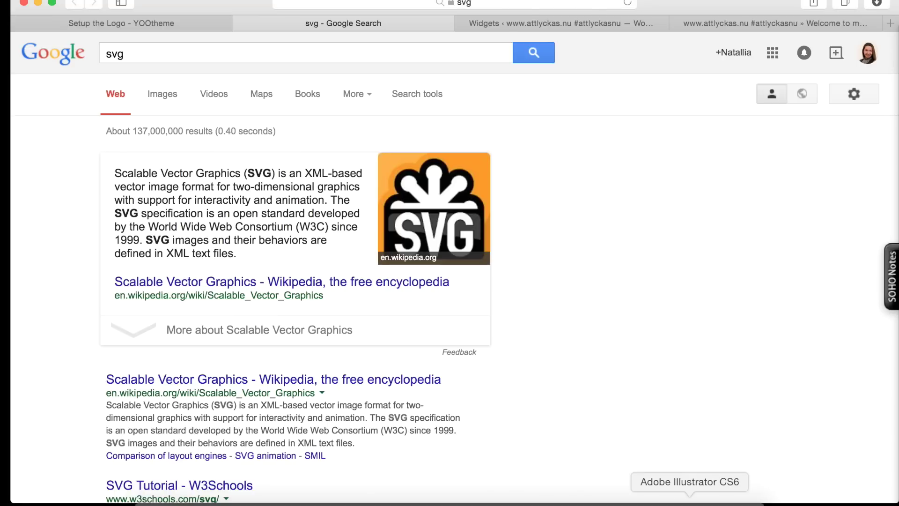
left_click(690, 503)
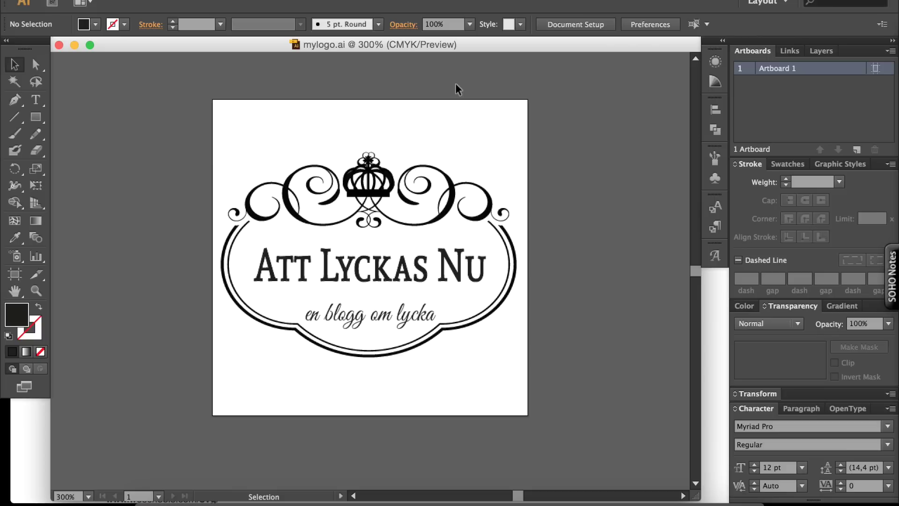
Step: Create a new blank 150 × 75 pt document, Untitled-4
left_click(122, 1)
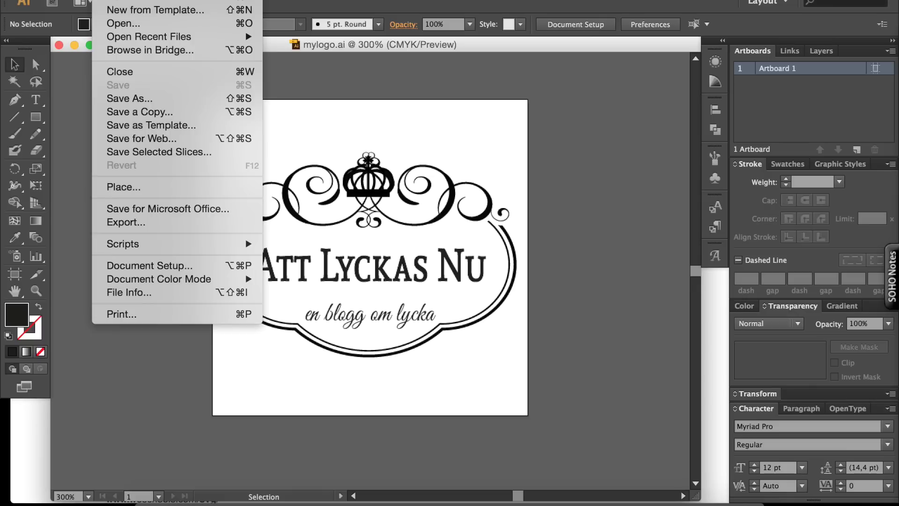
left_click(122, 1)
key("super+n")
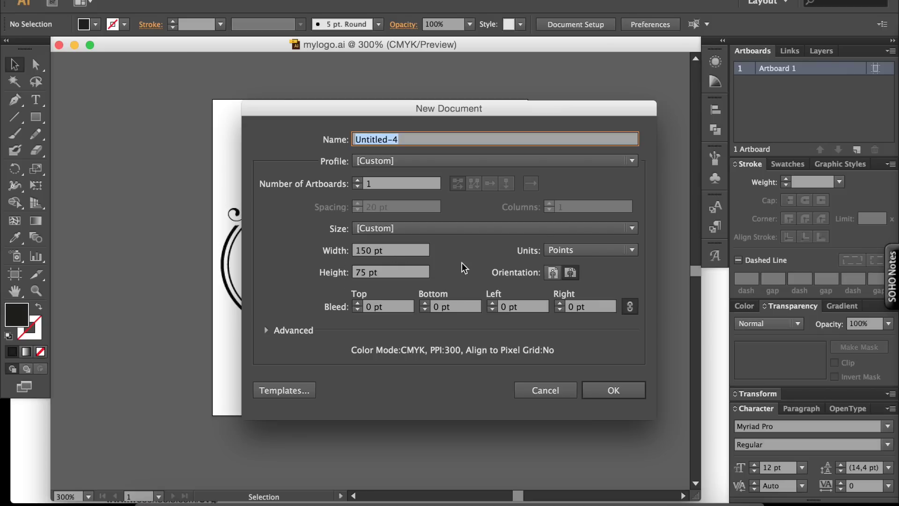
left_click(598, 391)
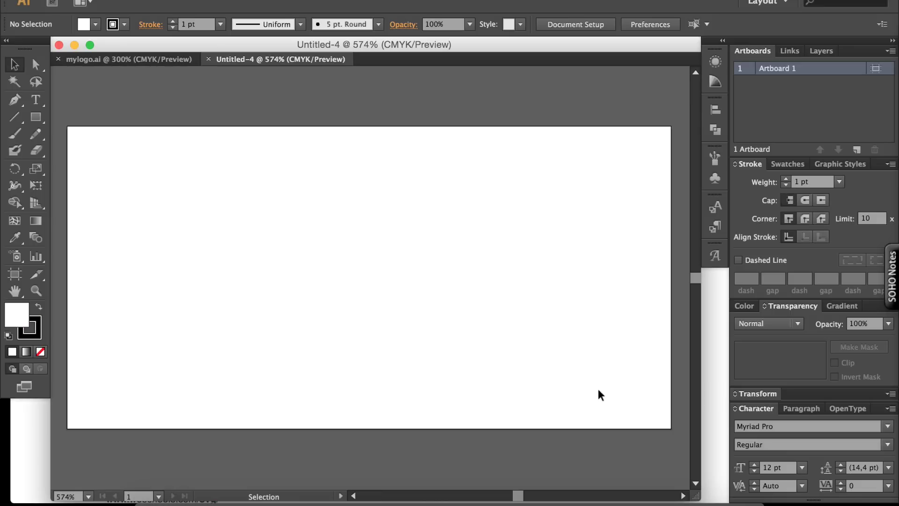
Step: Add the text 'My Logo' and scale it up to span the artboard
left_click(35, 100)
left_click(86, 237)
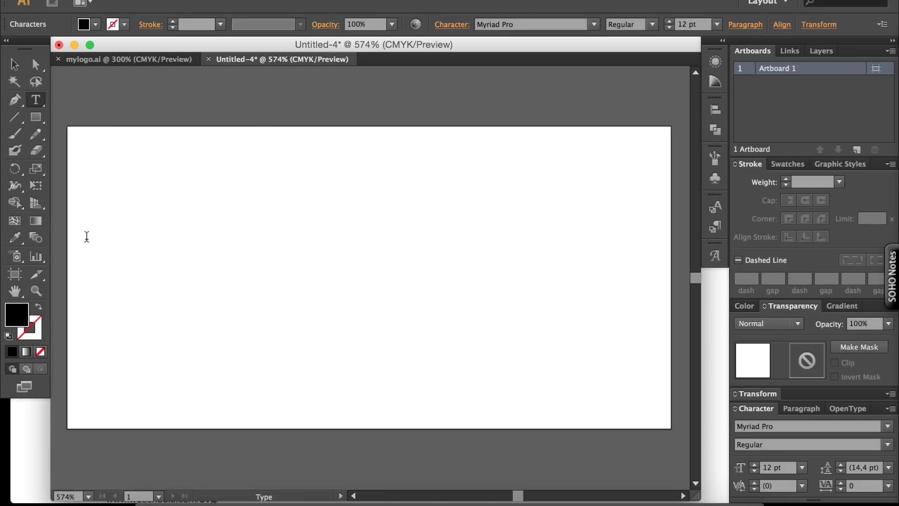
type("My Logo")
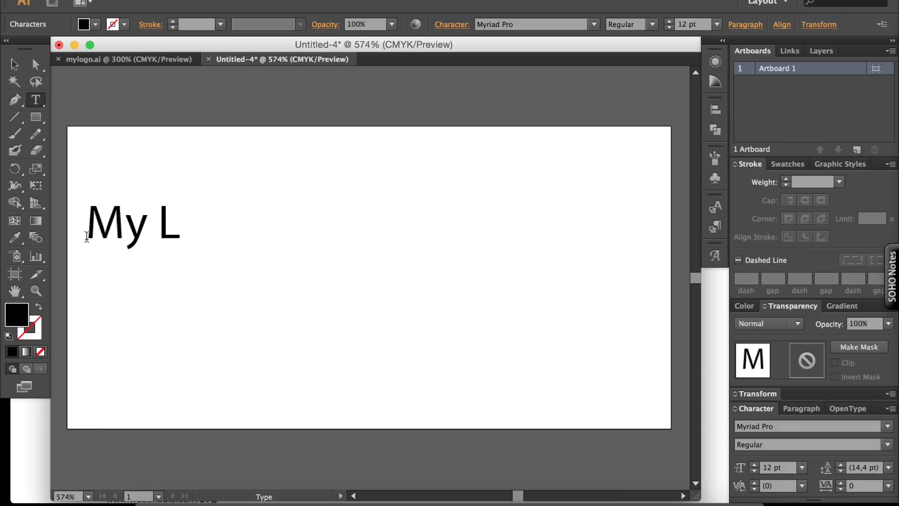
left_click(14, 64)
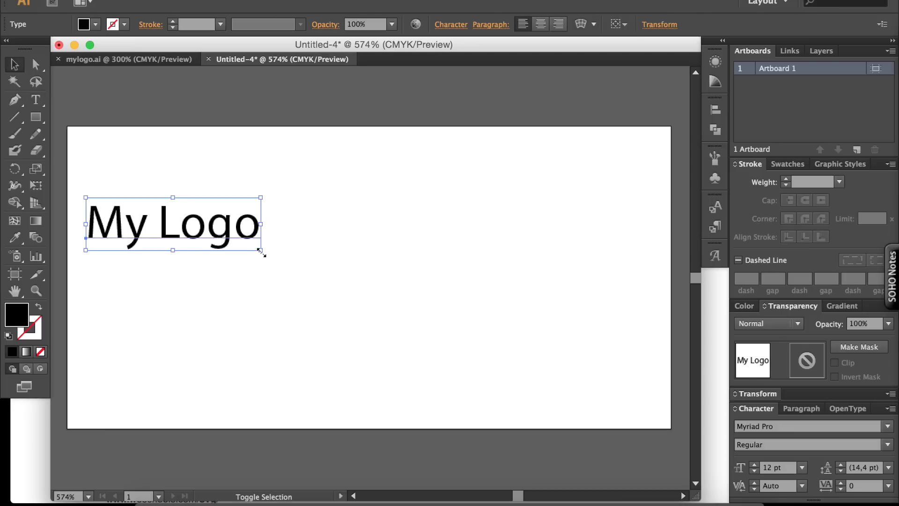
left_click_drag(260, 250, 648, 396)
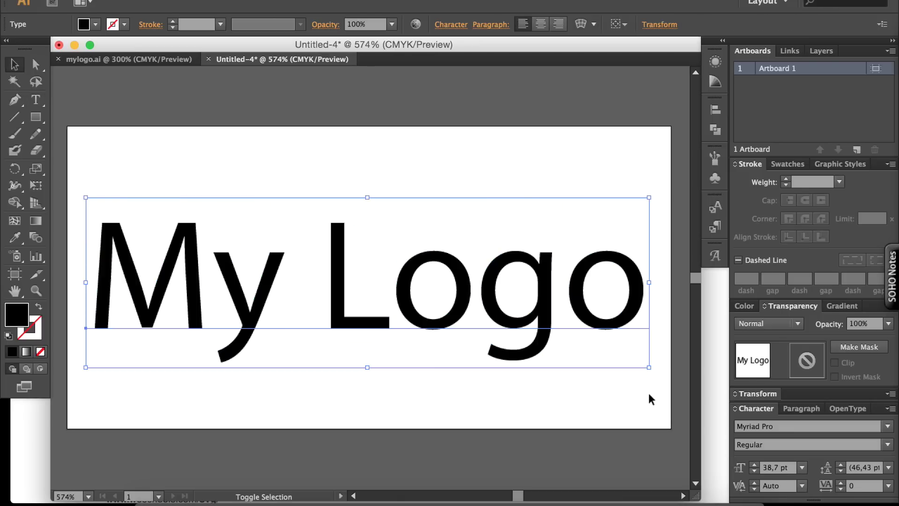
left_click(551, 160)
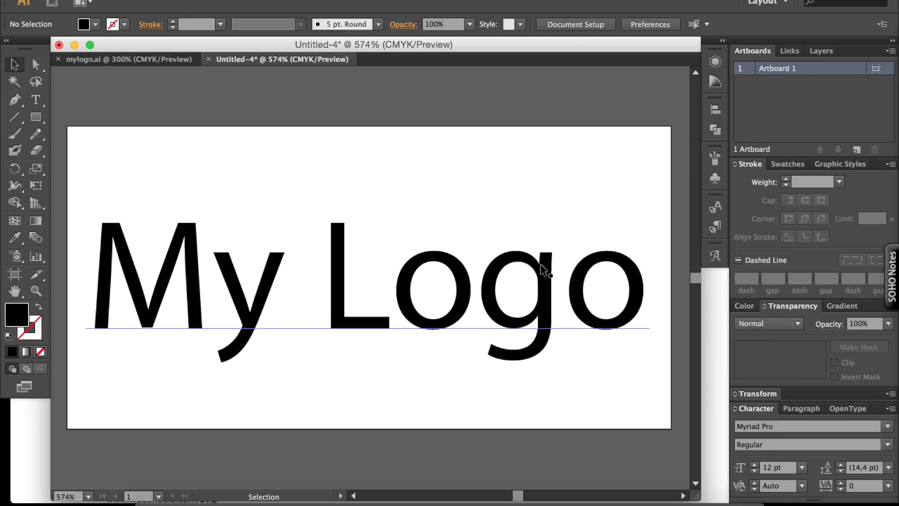
Step: Convert the My Logo text to outlines
right_click(543, 279)
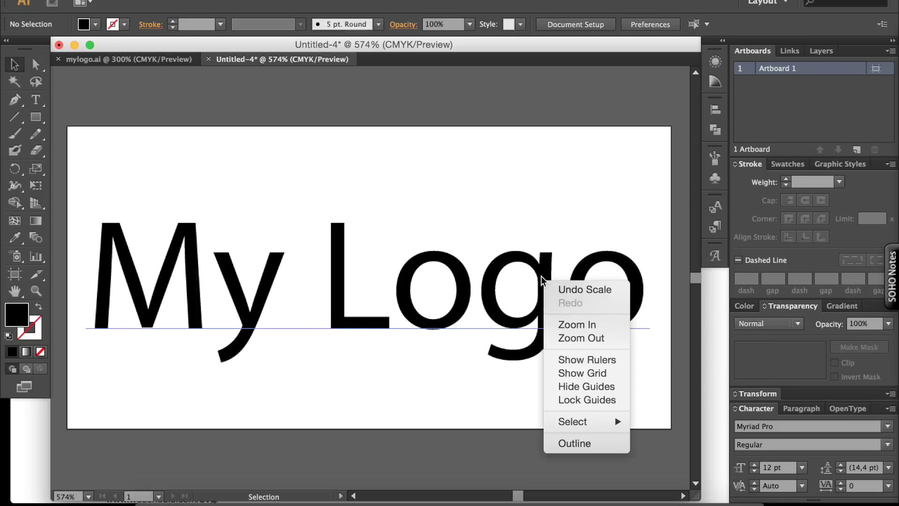
left_click(495, 272)
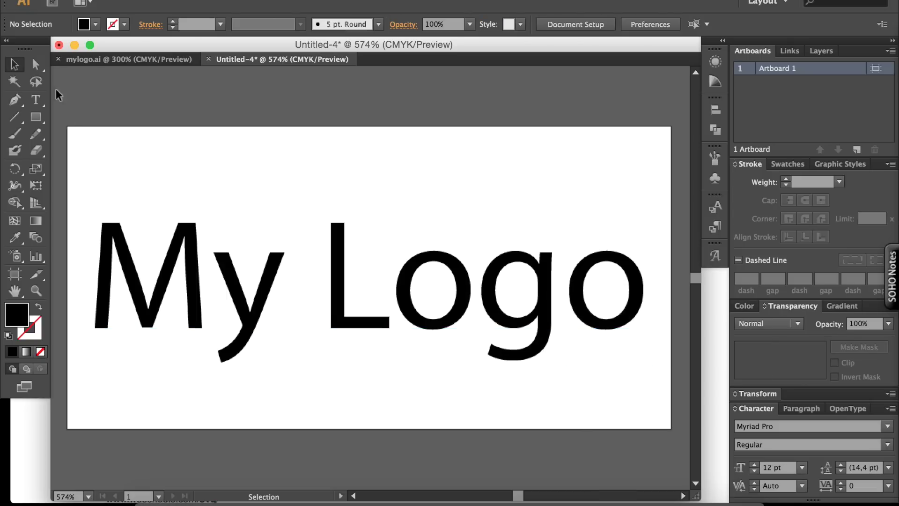
left_click(195, 278)
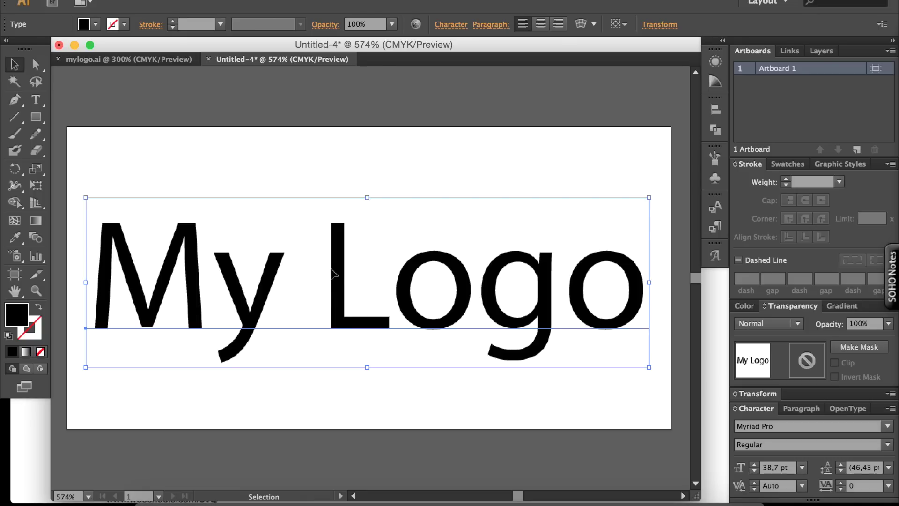
right_click(332, 272)
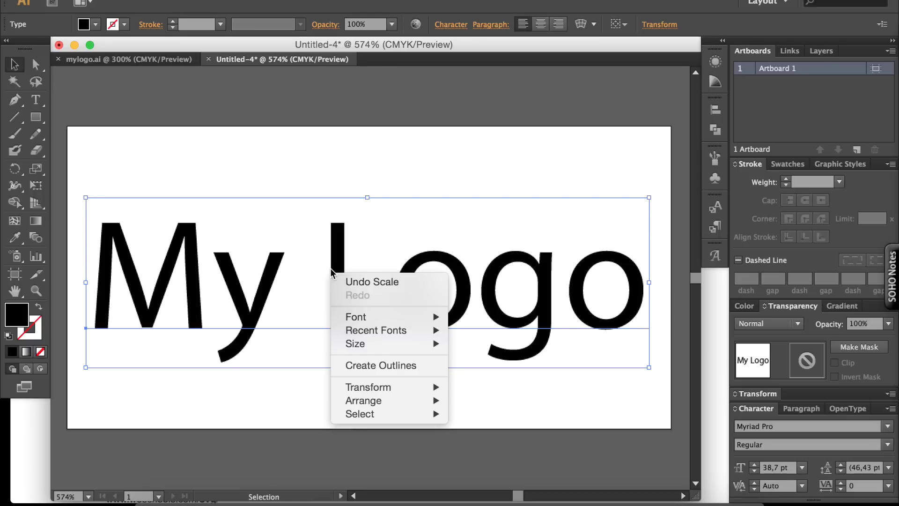
left_click(405, 372)
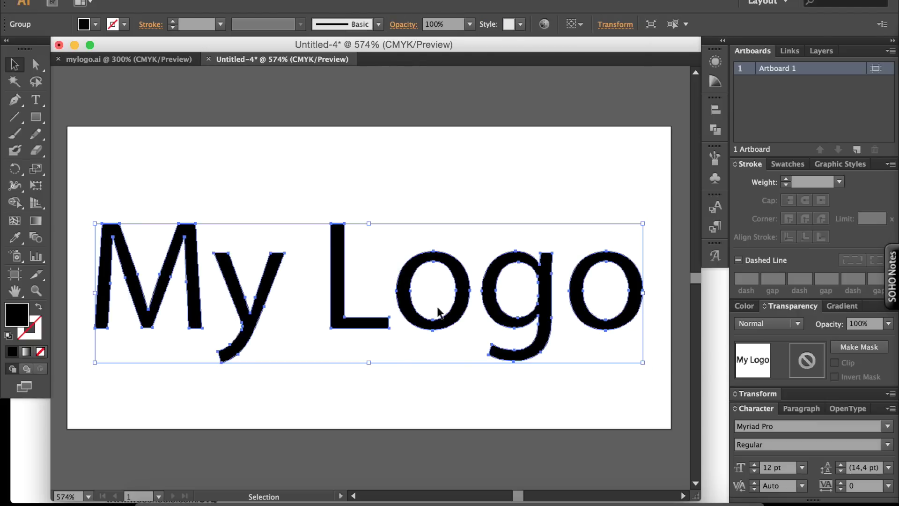
left_click(473, 114)
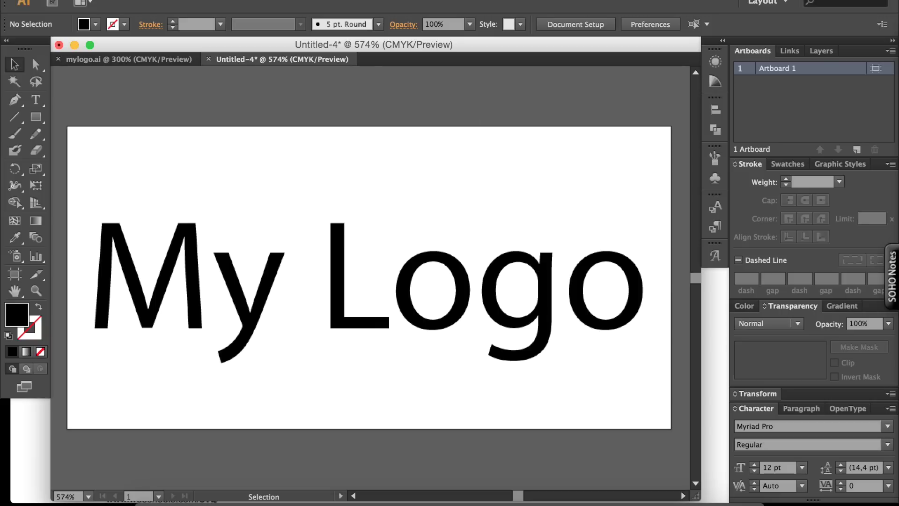
Step: Save the document as Untitled-4.svg in SVG format to reach the SVG Options
left_click(104, 1)
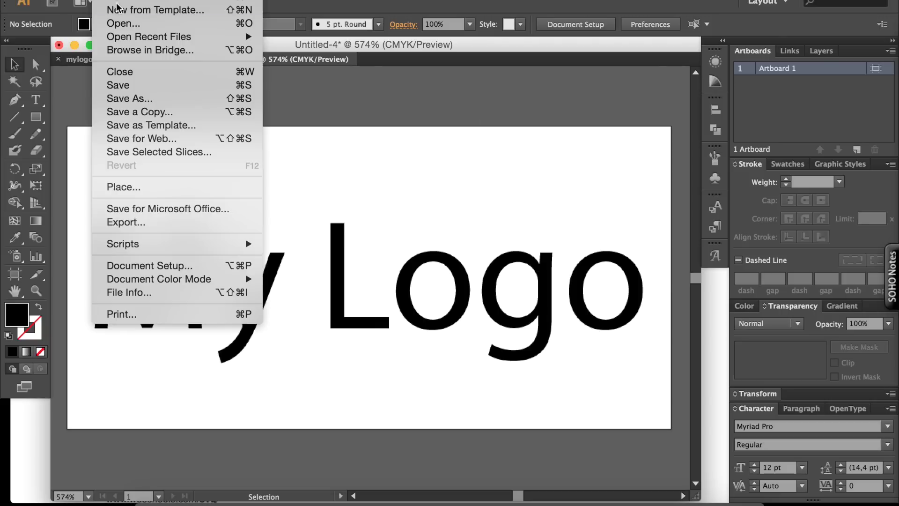
left_click(139, 98)
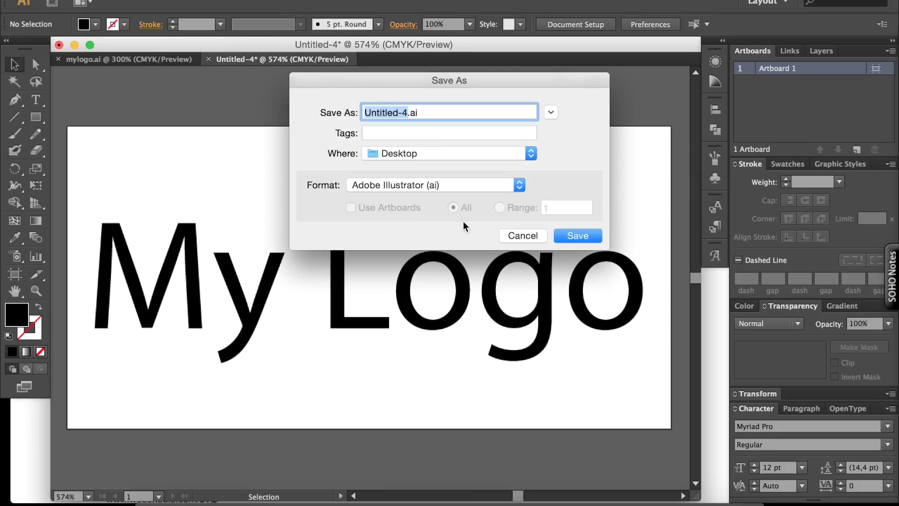
left_click(453, 187)
left_click(467, 261)
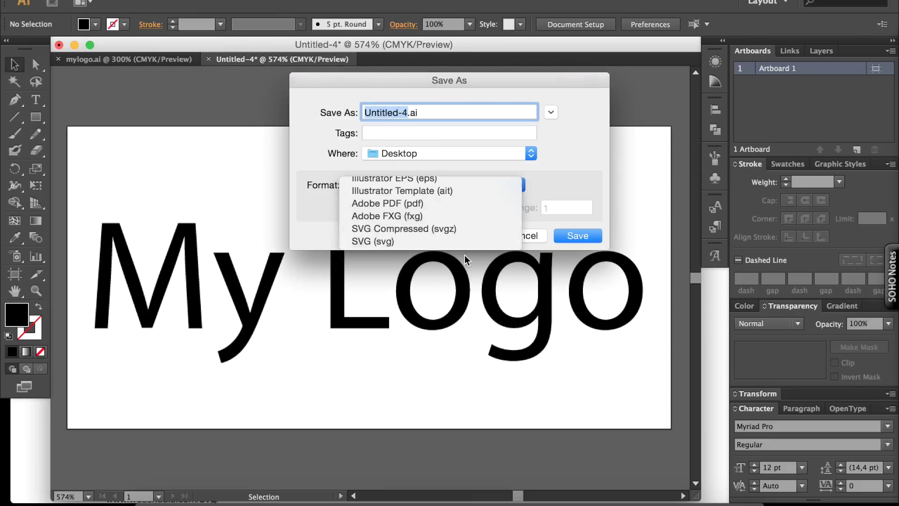
left_click(586, 236)
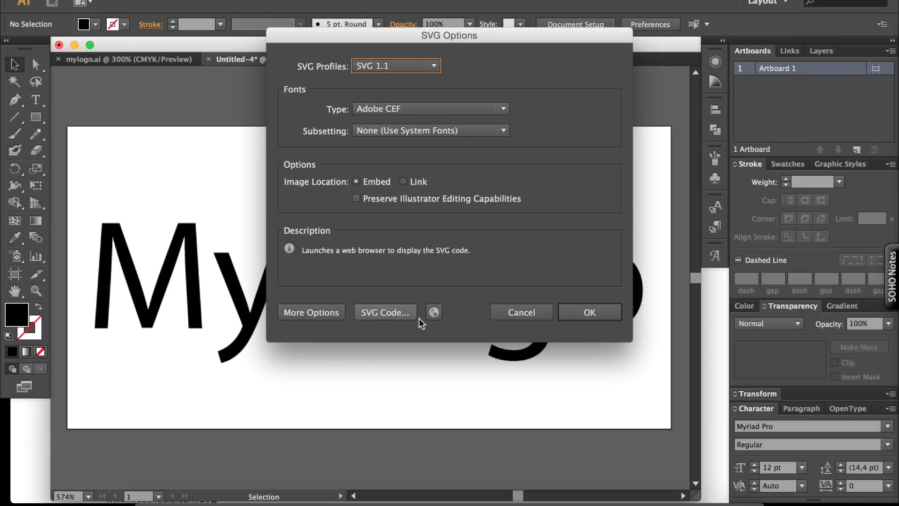
Step: Delete the XML, generator comment and DOCTYPE lines, then select and copy the remaining SVG code
left_click(384, 313)
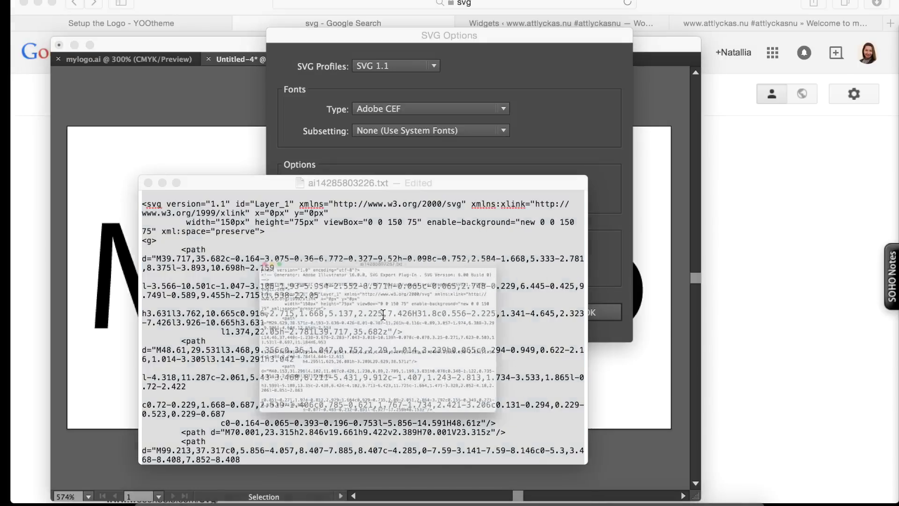
scroll(383, 315, "down", 10)
scroll(384, 315, "up", 10)
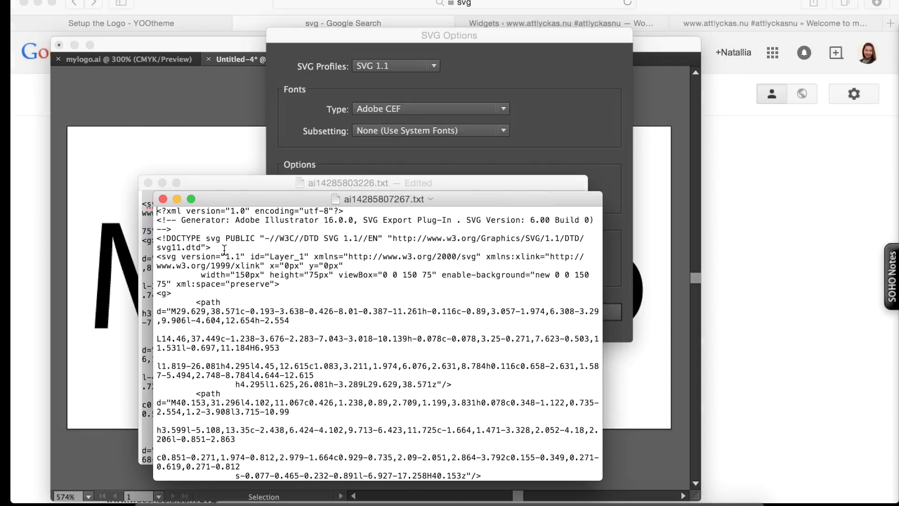
left_click_drag(224, 250, 158, 210)
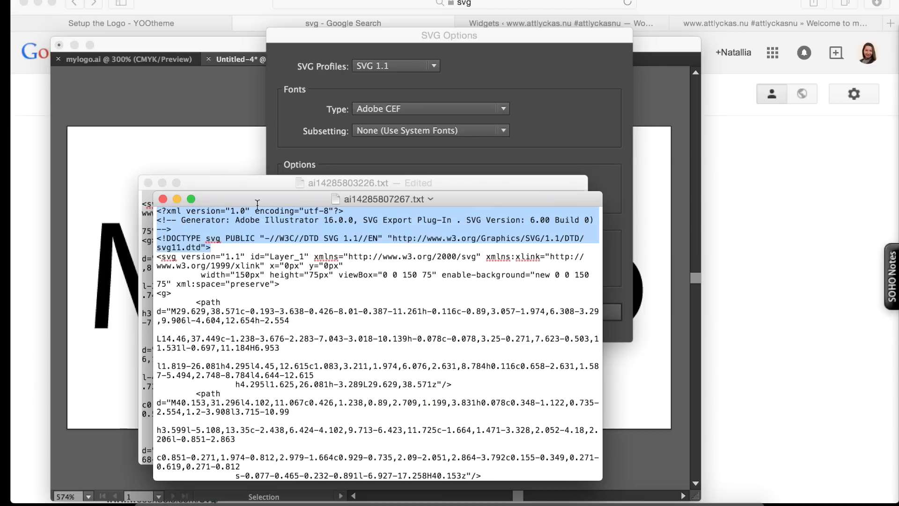
key("BackSpace")
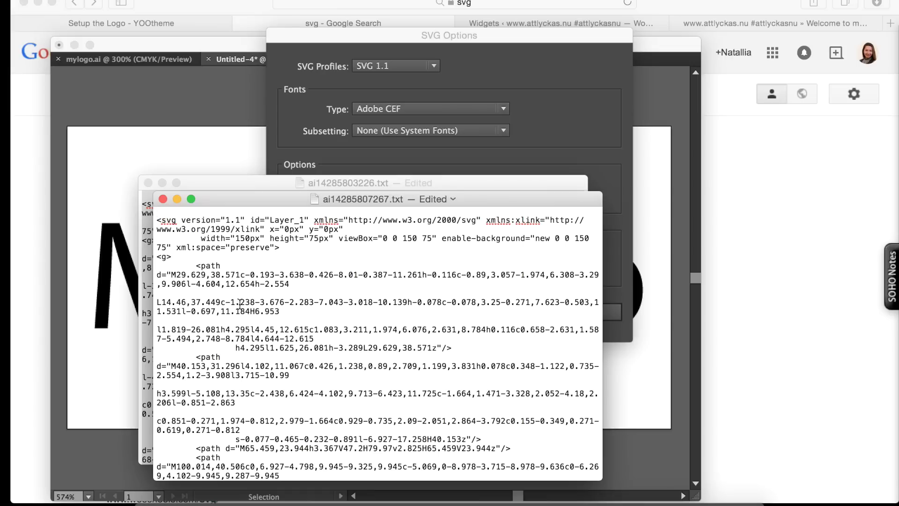
left_click_drag(158, 218, 284, 503)
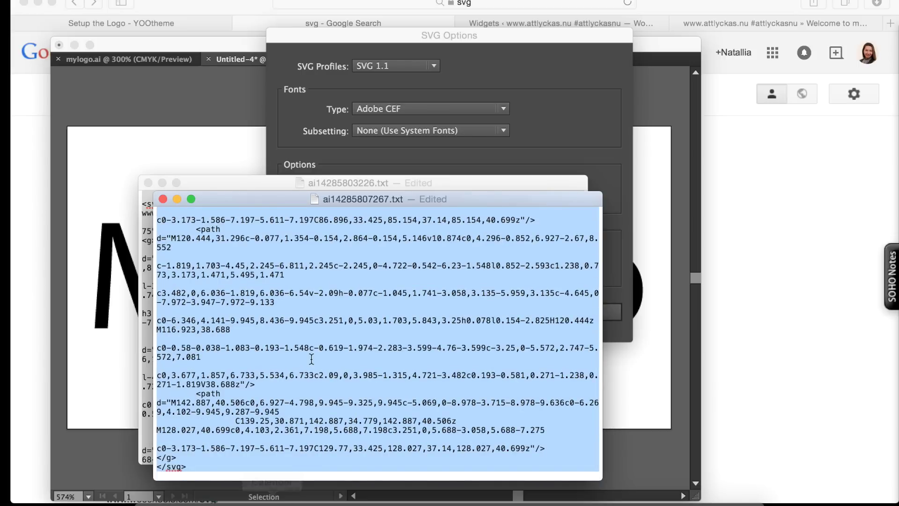
right_click(312, 304)
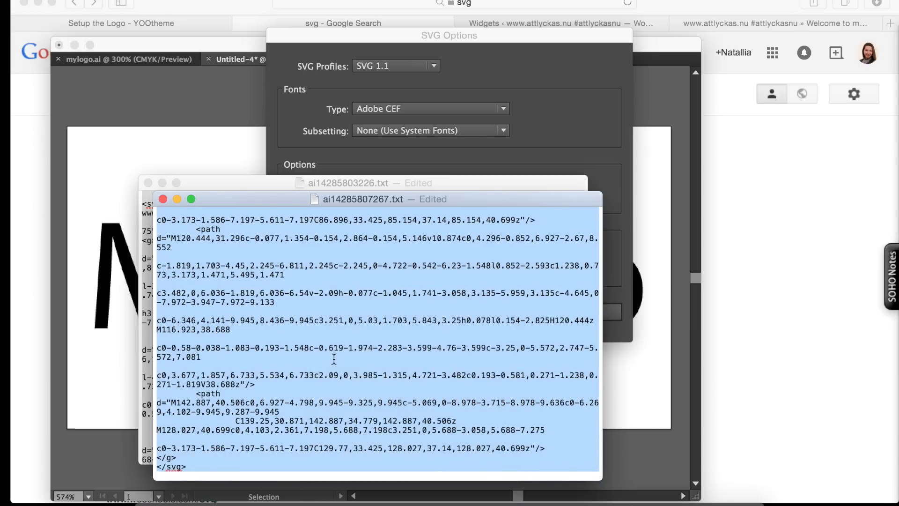
Step: Switch Safari to the WordPress Widgets page and locate the logo and logo-small areas
left_click(827, 181)
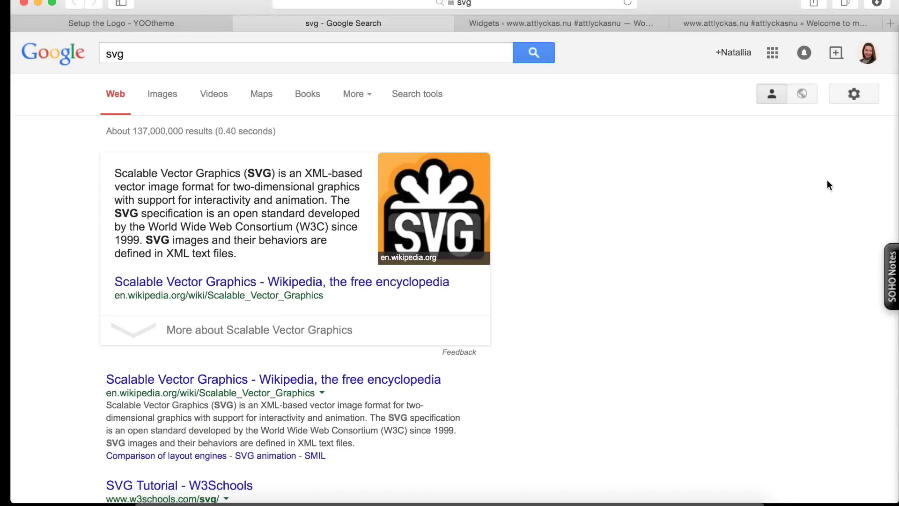
left_click(584, 21)
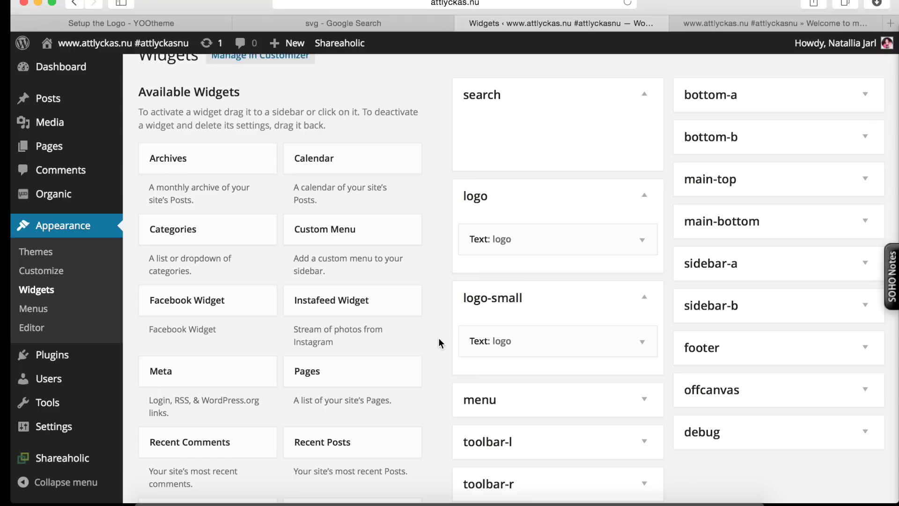
scroll(438, 338, "down", 7)
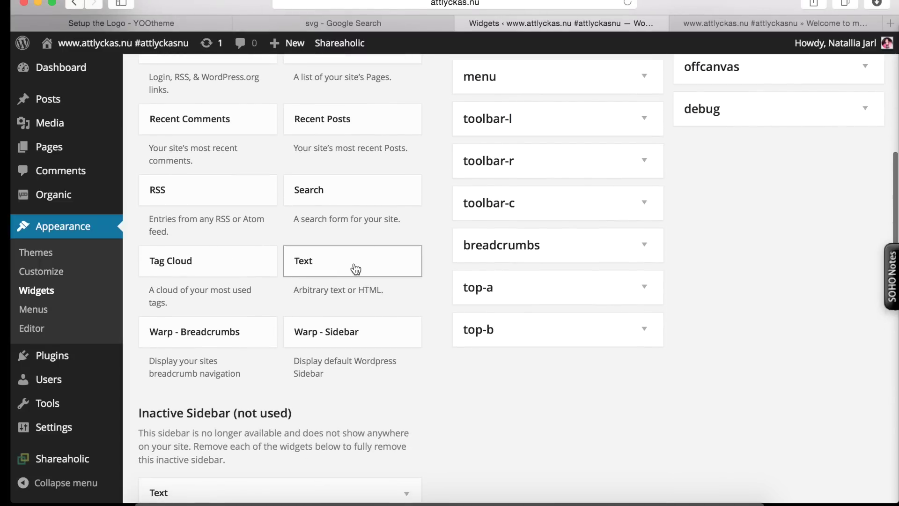
scroll(355, 268, "up", 5)
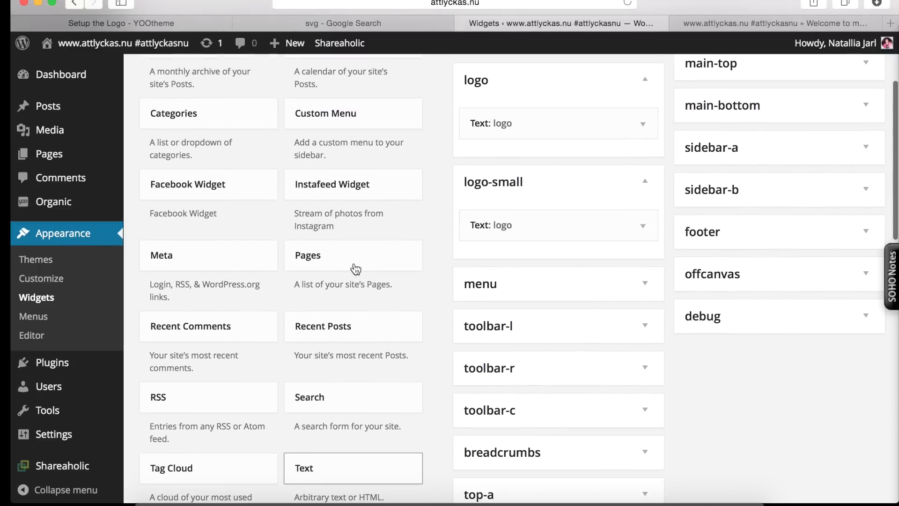
scroll(355, 268, "up", 2)
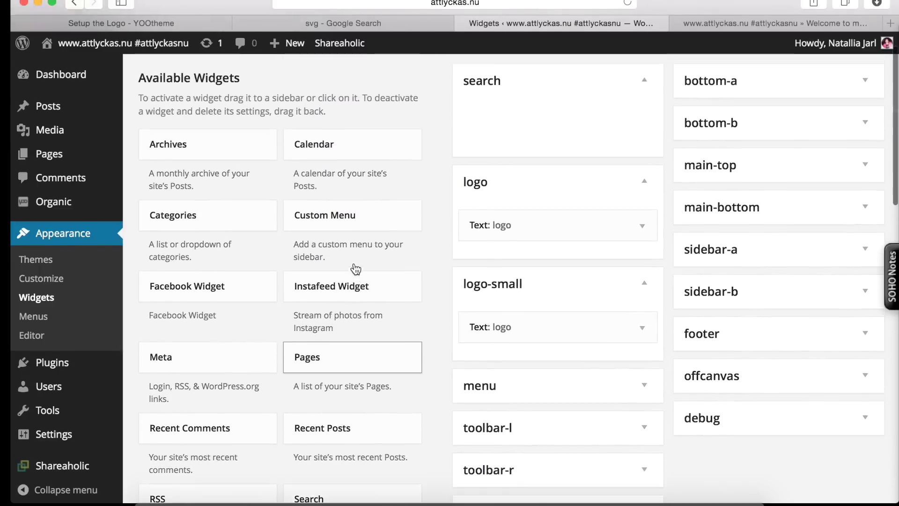
scroll(355, 268, "down", 3)
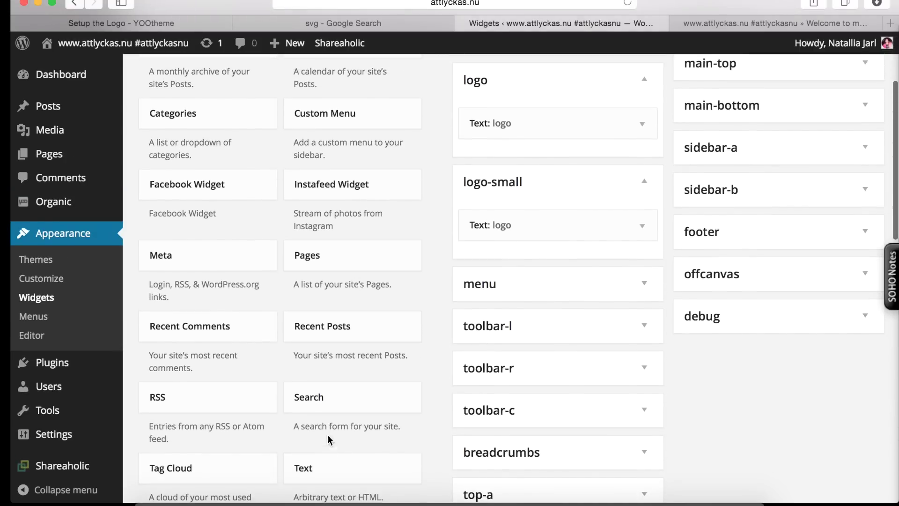
Step: Add a Text widget titled 'Logo' to the logo area, paste in the SVG code, and save it
left_click_drag(339, 464, 517, 124)
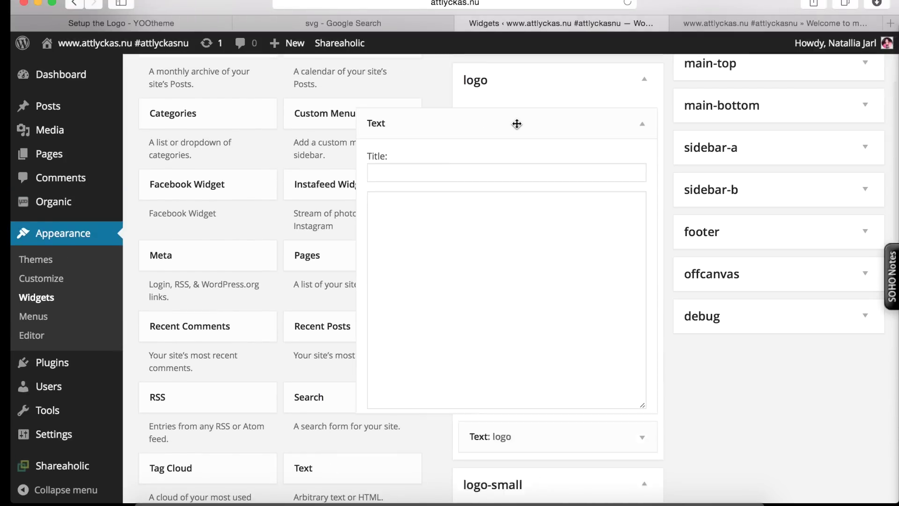
left_click(488, 169)
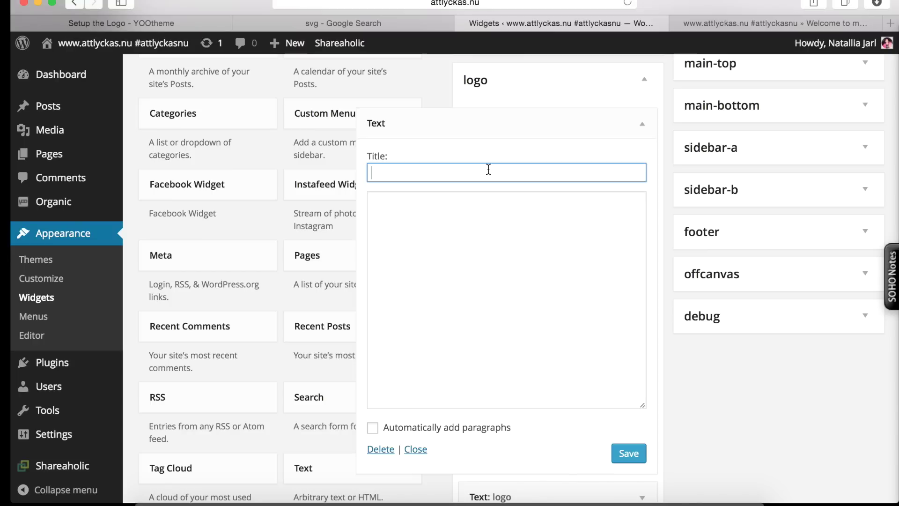
type("Logo")
left_click(557, 267)
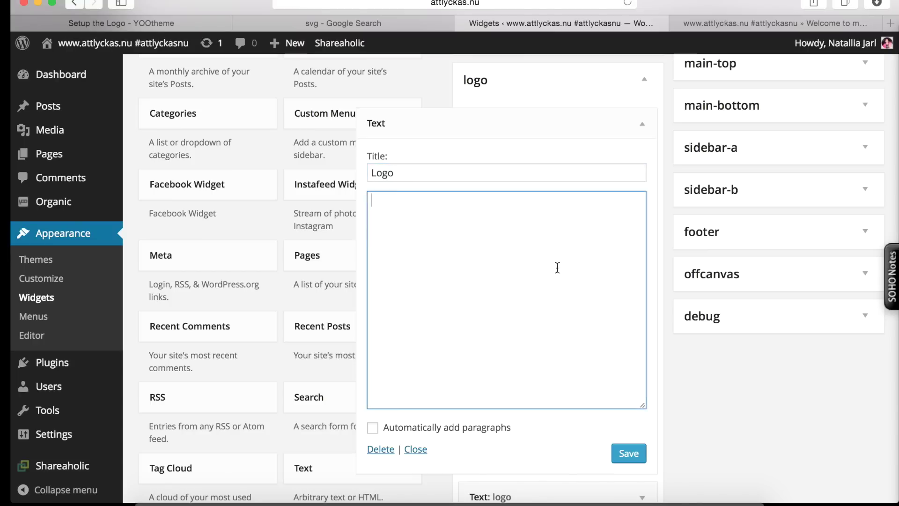
right_click(515, 223)
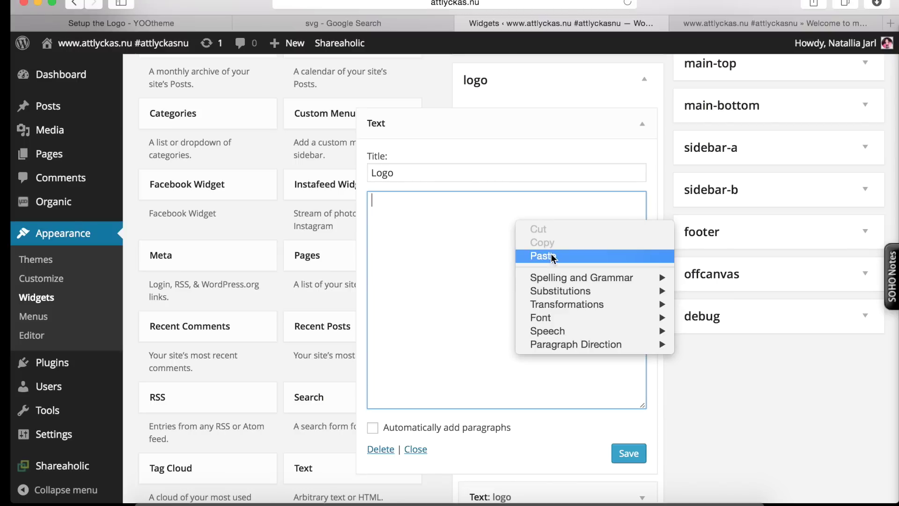
left_click(567, 255)
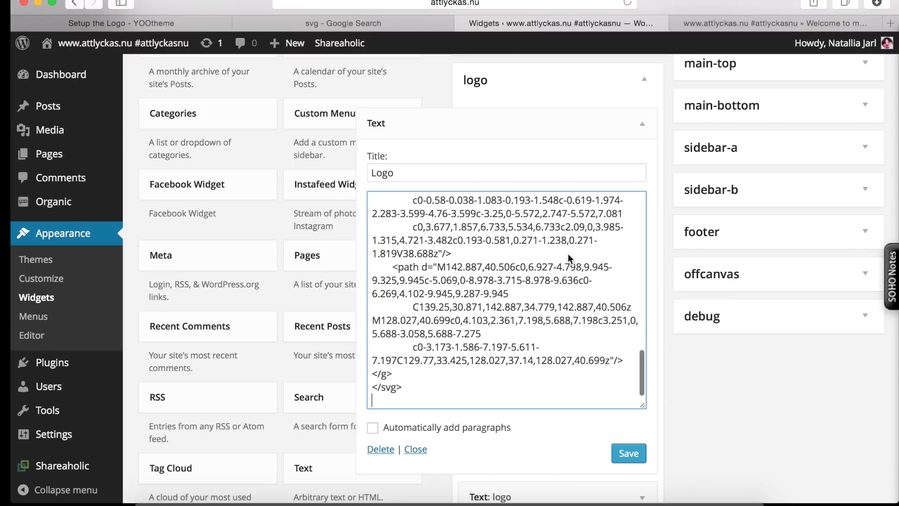
scroll(568, 255, "up", 15)
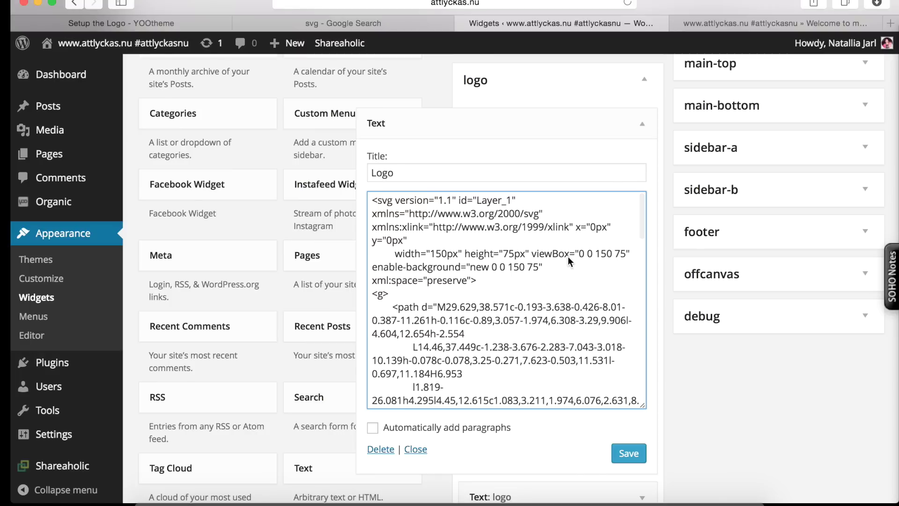
left_click(628, 456)
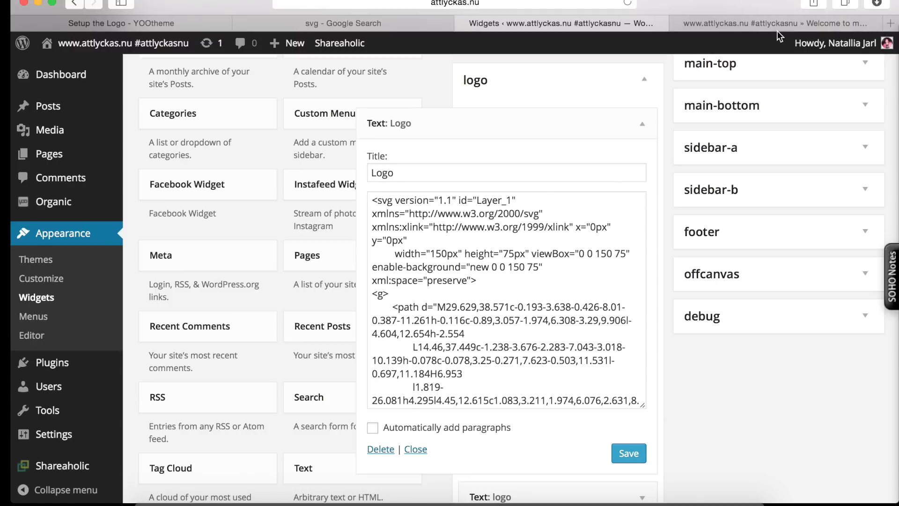
scroll(777, 30, "up", 3)
Step: Reload the front page to see 'My Logo' rendered, then resize and re-maximise Safari
left_click(691, 24)
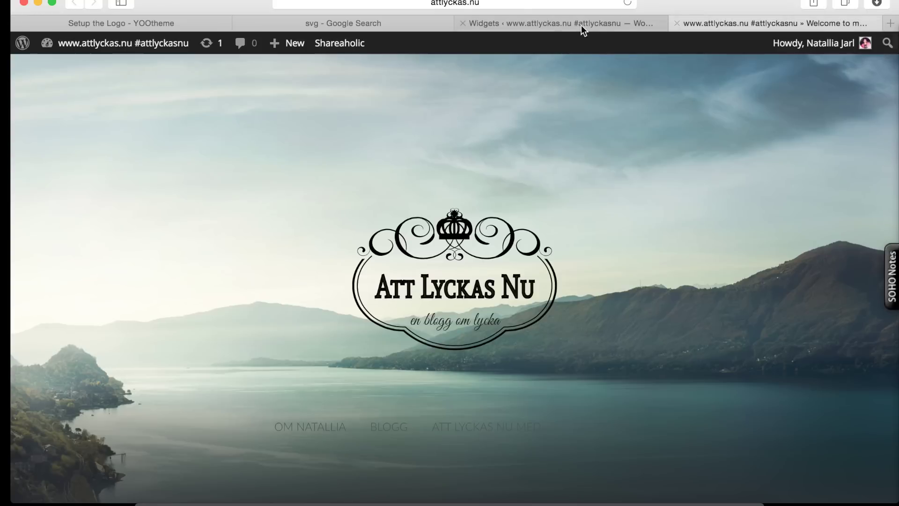
key("super+r")
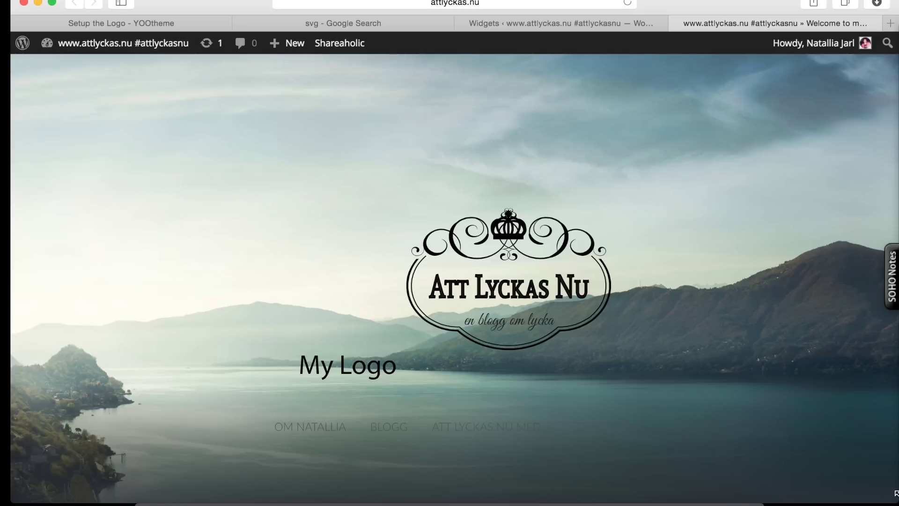
left_click_drag(894, 498, 882, 477)
left_click_drag(859, 428, 895, 503)
Step: Delete the Text: Logo widget and reload the front page to confirm only the crown logo remains
left_click(610, 27)
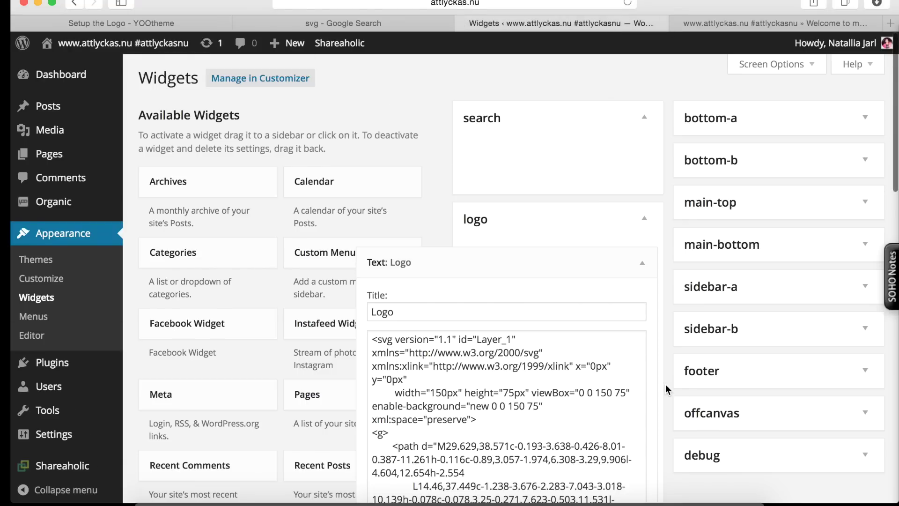
scroll(668, 389, "down", 3)
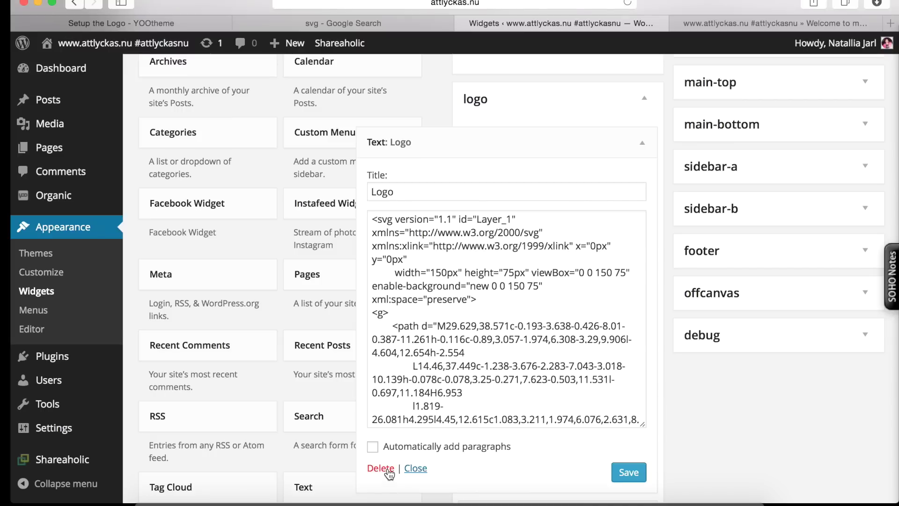
scroll(389, 474, "down", 5)
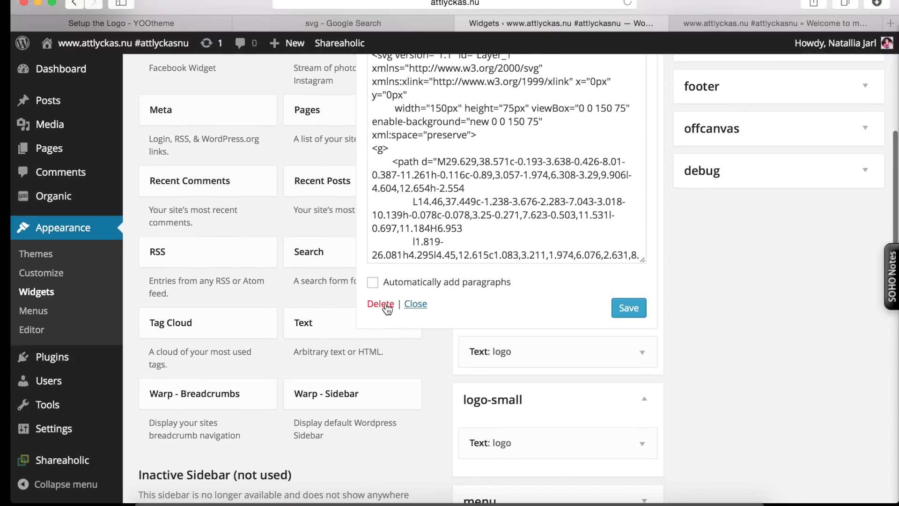
left_click(384, 303)
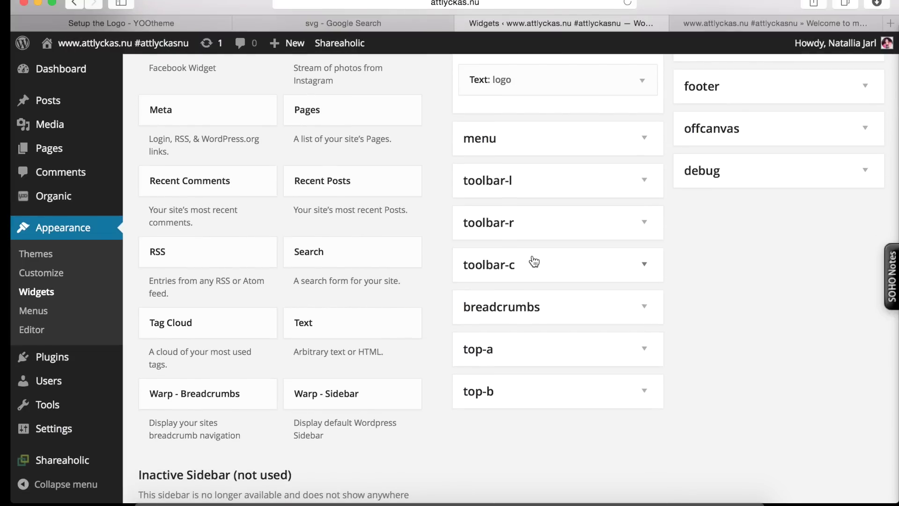
scroll(534, 261, "up", 3)
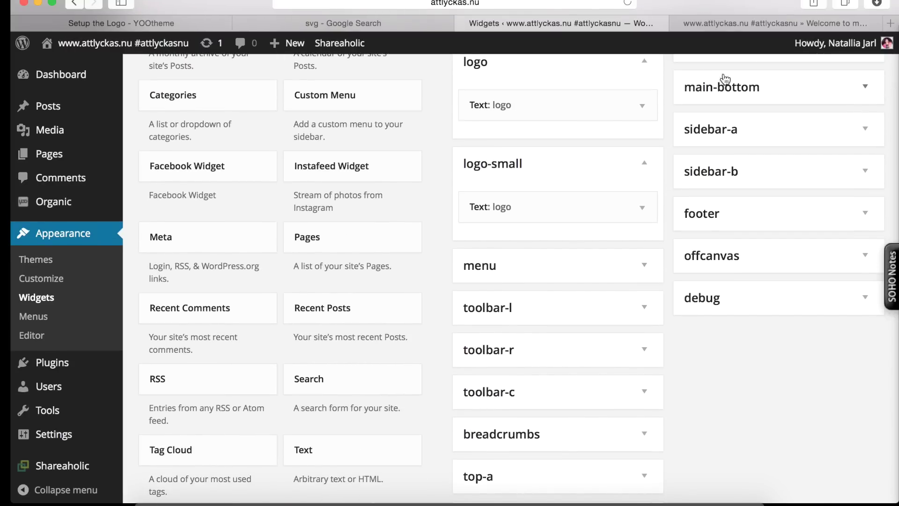
left_click(768, 28)
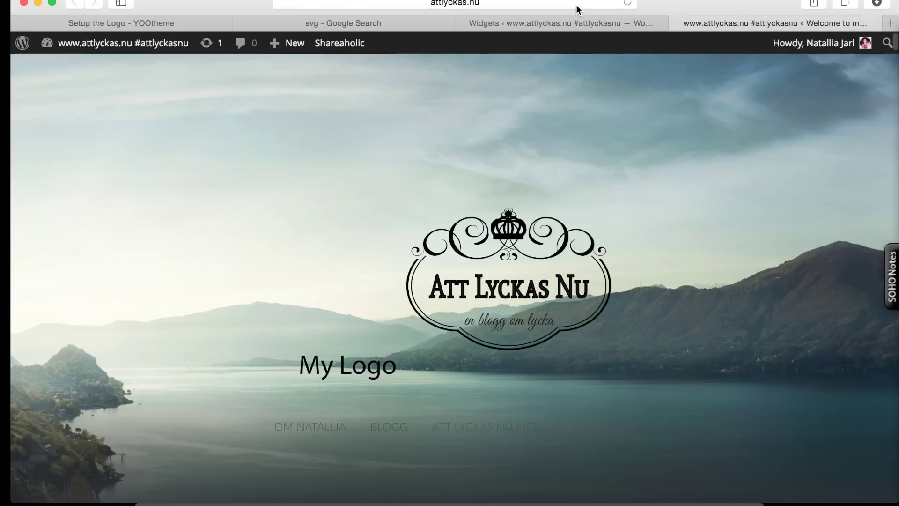
key("super+r")
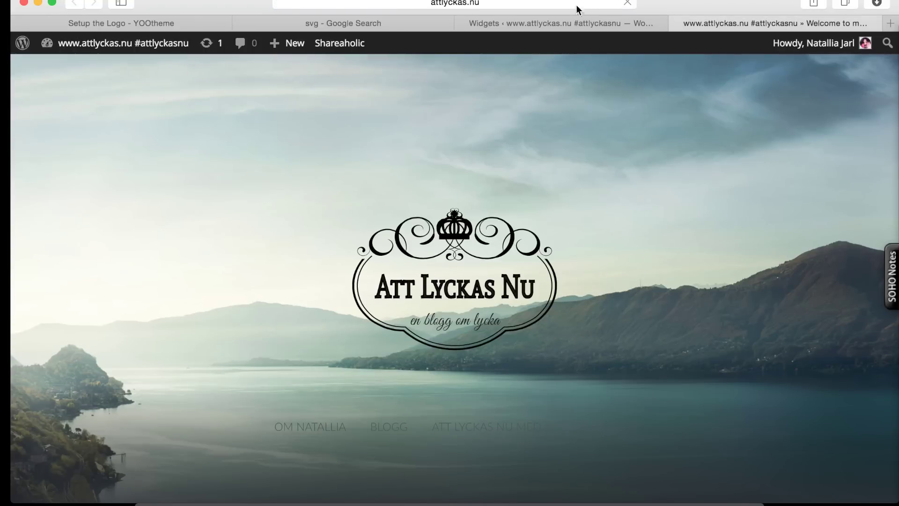
left_click(591, 20)
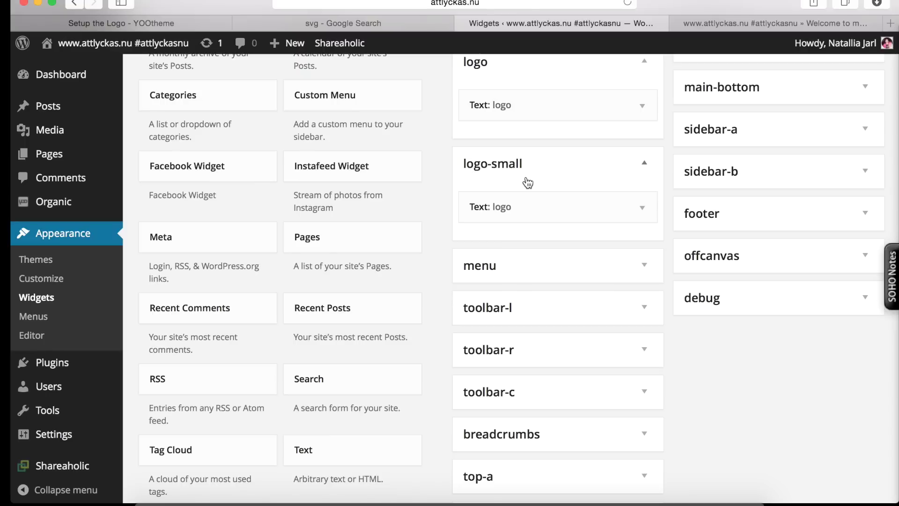
Step: Bring up the widget-area chooser for a new Text widget, then return to Illustrator's SVG Options
scroll(341, 392, "down", 1)
scroll(341, 392, "up", 2)
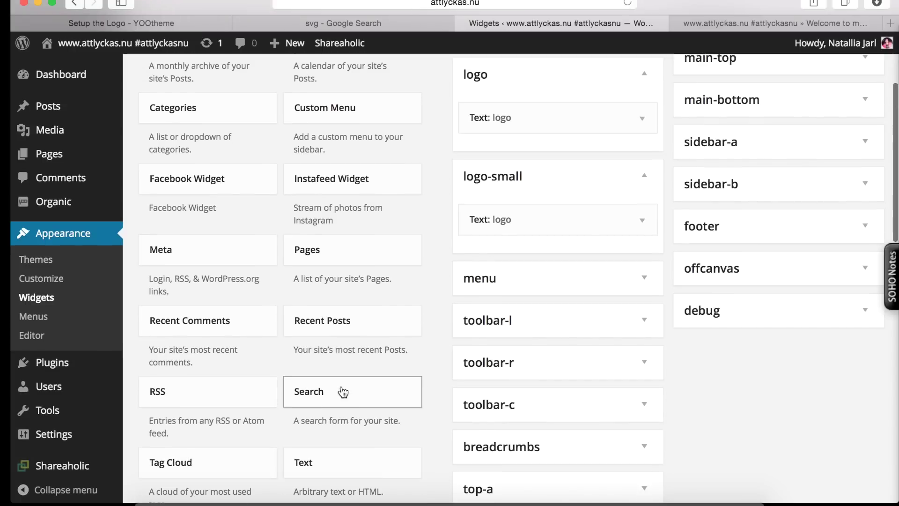
left_click_drag(327, 469, 306, 473)
left_click(331, 459)
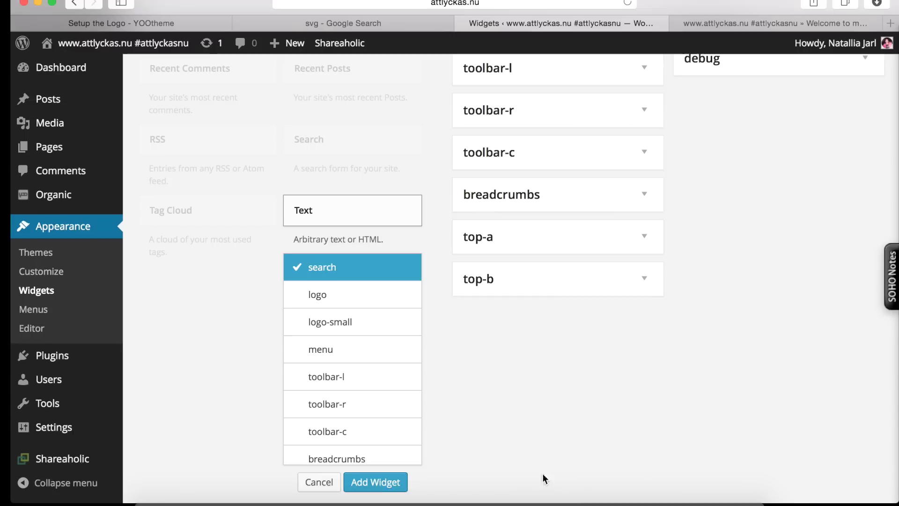
left_click(690, 499)
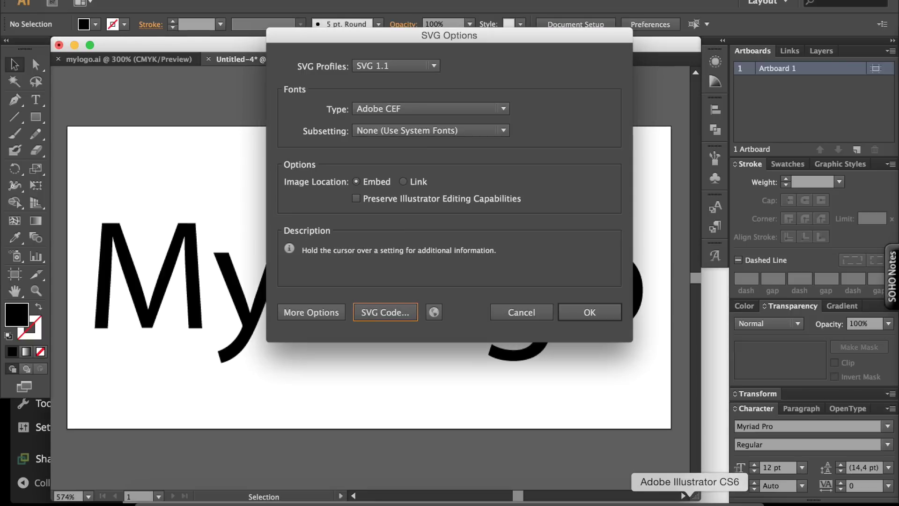
Step: Dismiss the SVG options, enter the My Logo group and select all its paths
left_click(535, 317)
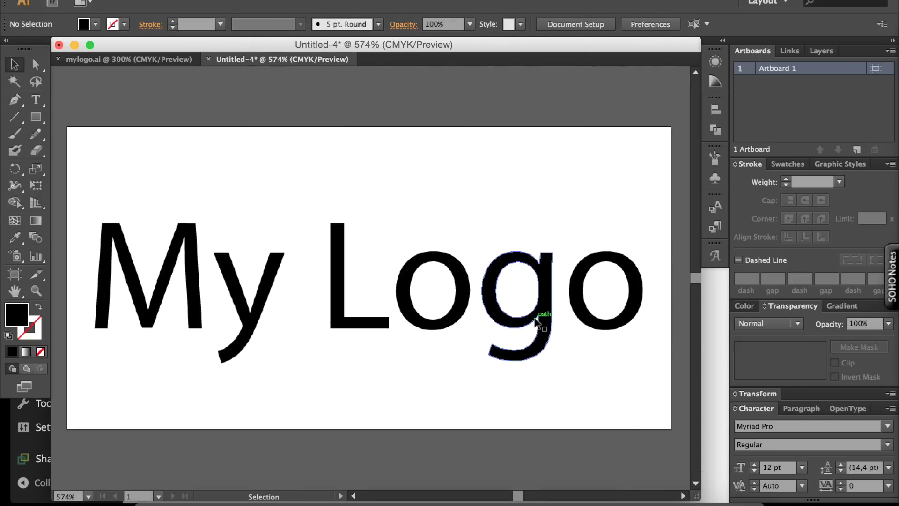
double_click(535, 318)
left_click(540, 317)
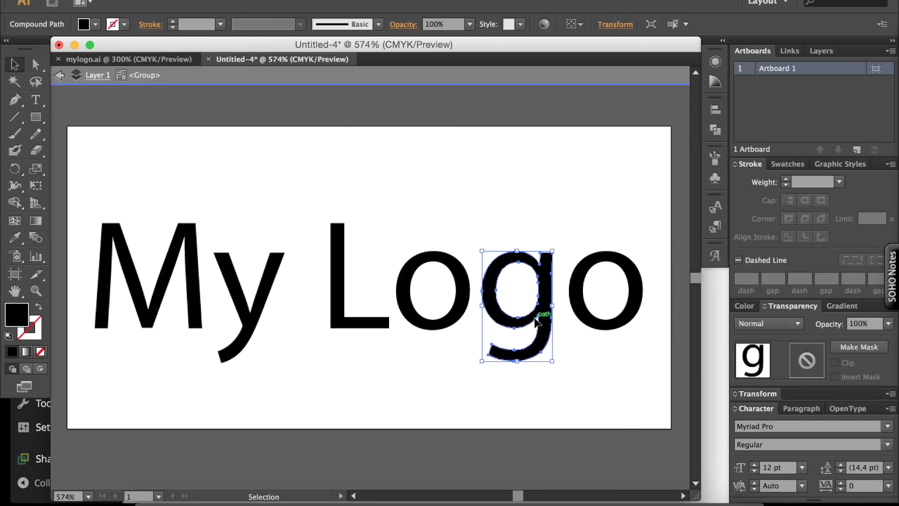
left_click(35, 65)
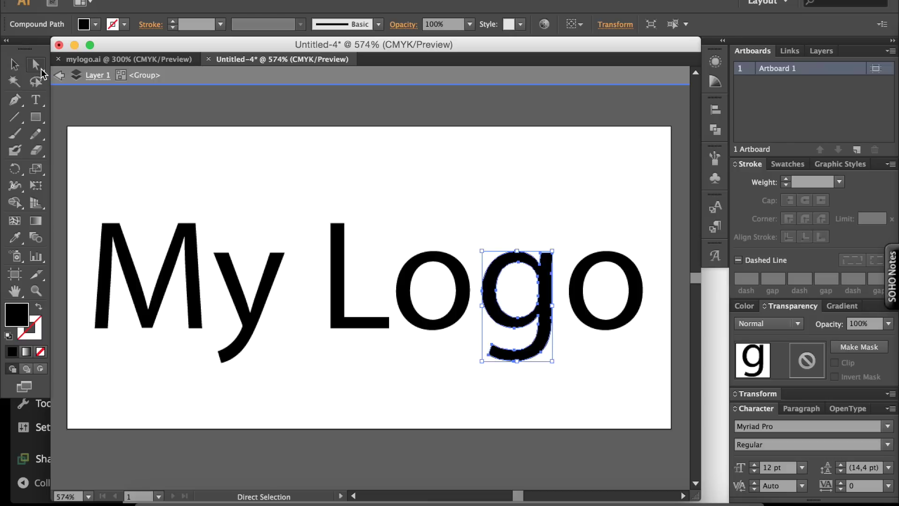
left_click(152, 158)
key("ctrl+a")
key("a")
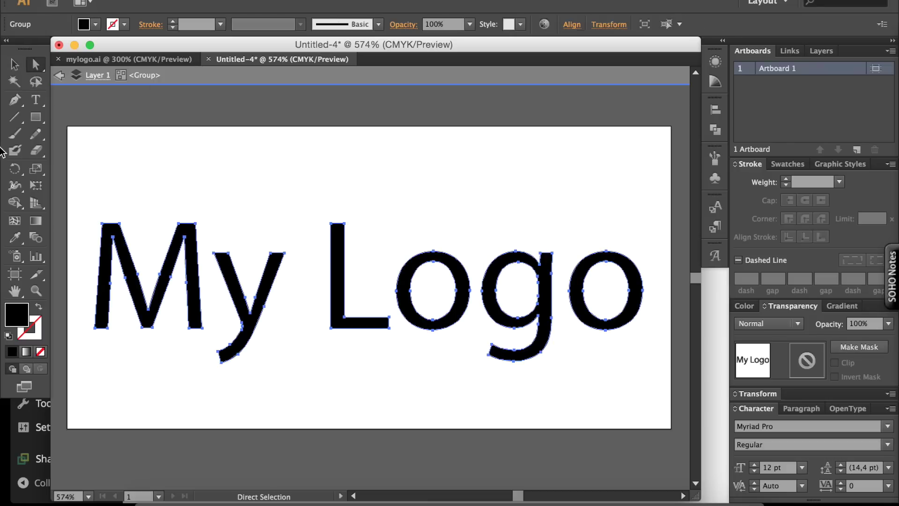
left_click(12, 68)
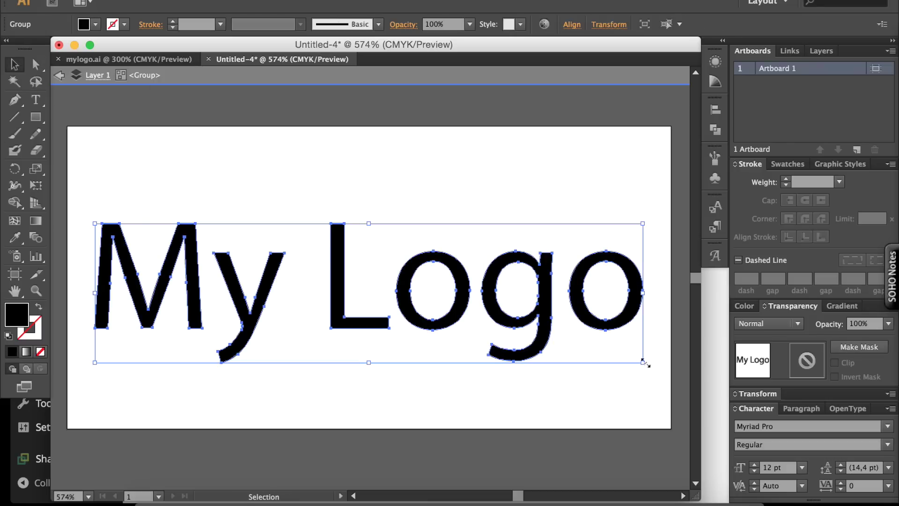
Step: Shrink the My Logo artwork and move it to the centre of the artboard
left_click_drag(643, 363, 437, 294)
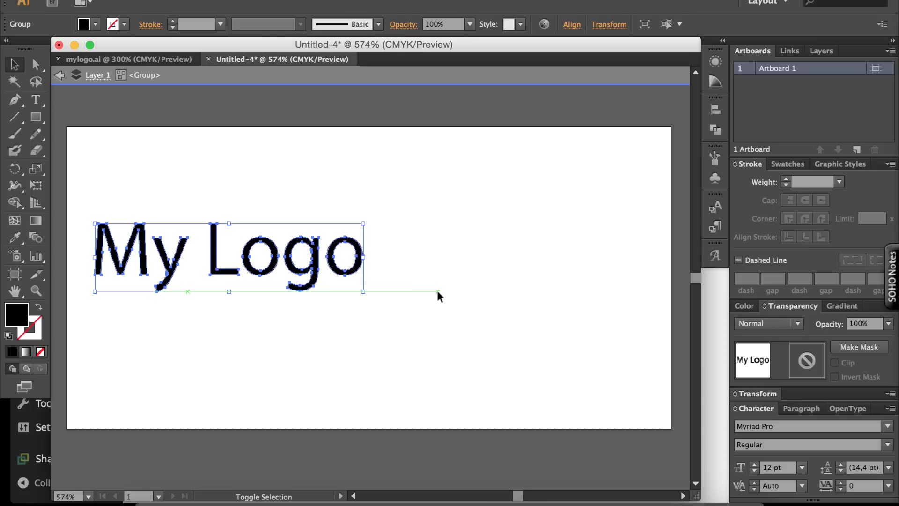
left_click_drag(295, 250, 460, 263)
left_click(441, 205)
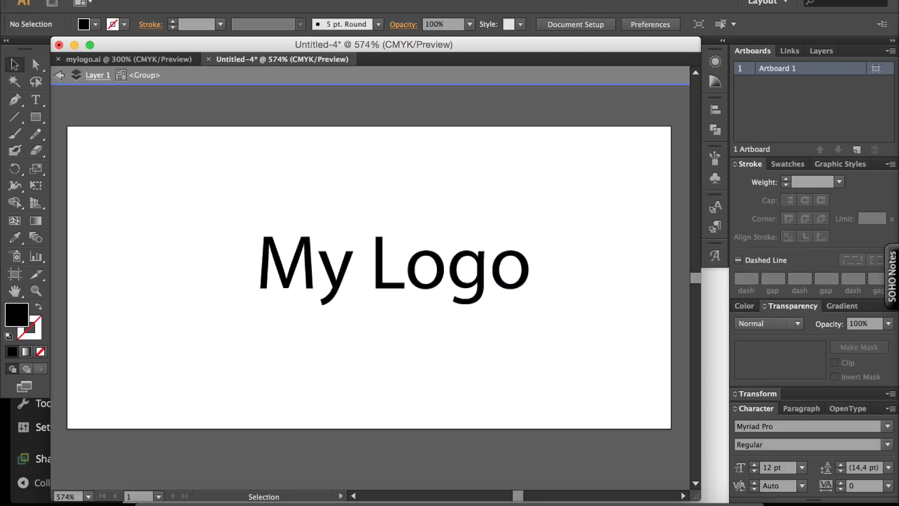
Step: Save the artwork under a new name in SVG format
left_click(105, 1)
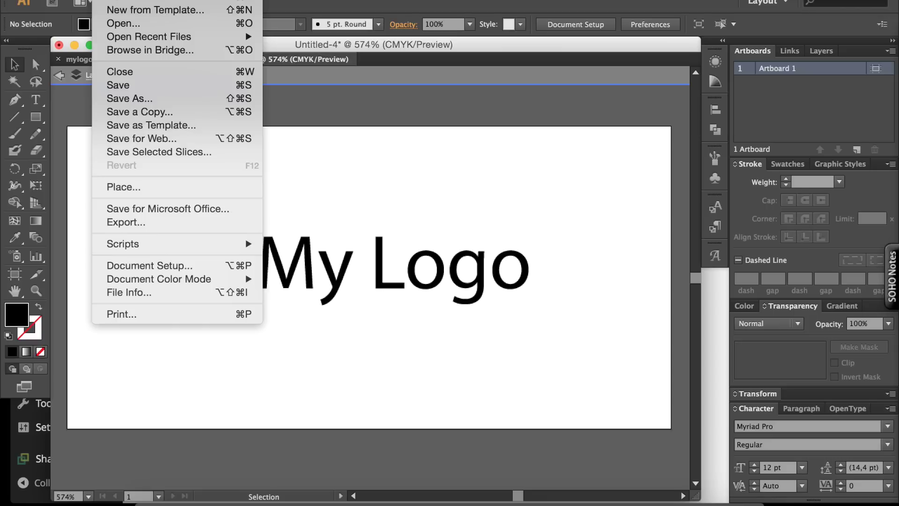
left_click(159, 99)
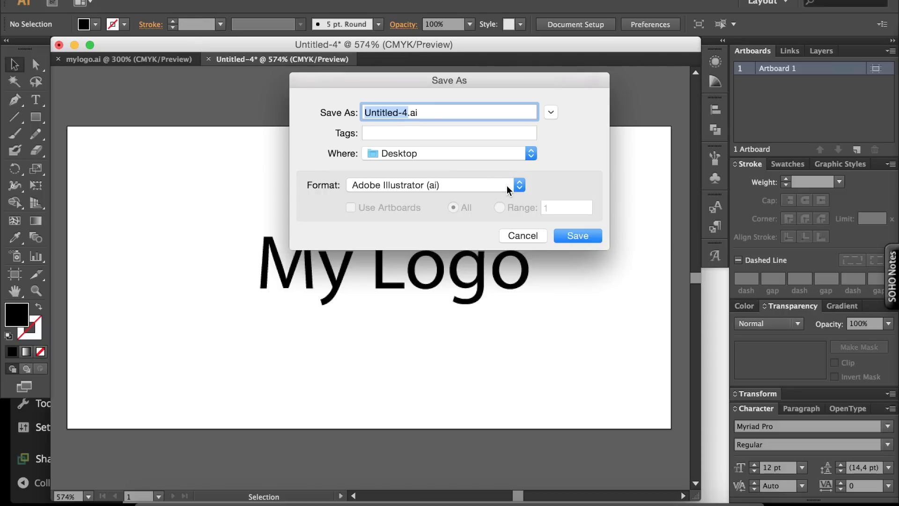
left_click(507, 187)
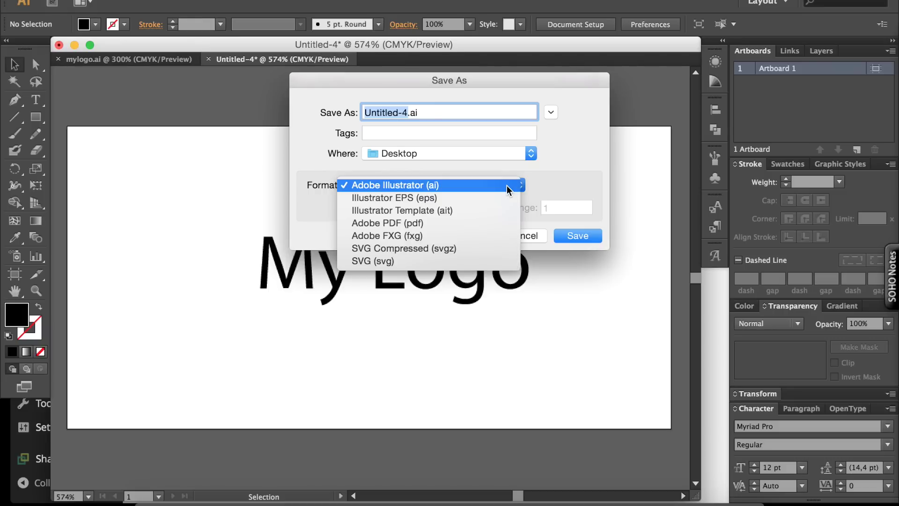
left_click(509, 260)
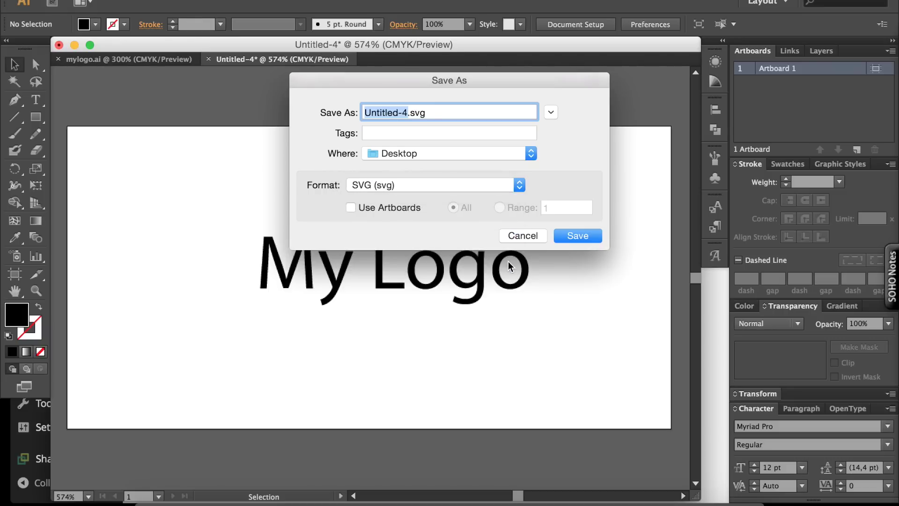
left_click(593, 237)
Step: Show the SVG code, delete the XML header and DOCTYPE lines, and select all the code
left_click(387, 311)
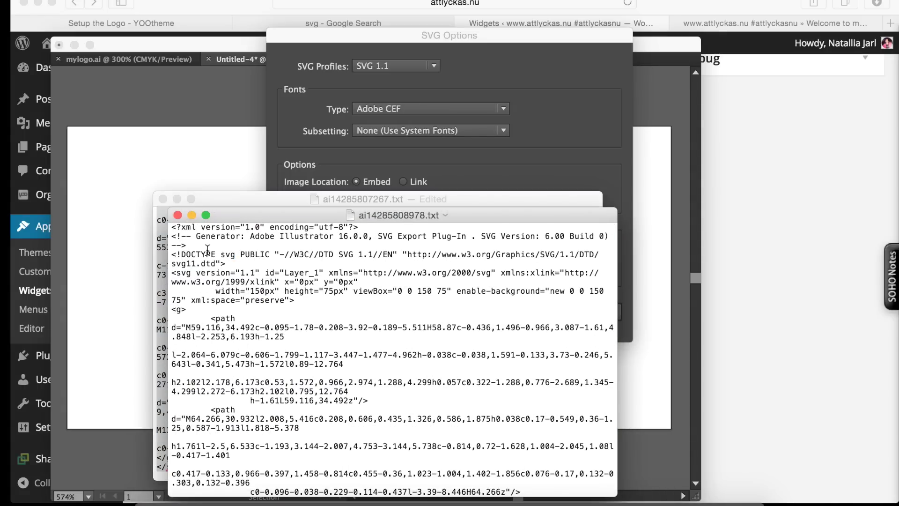
left_click_drag(226, 264, 1, 51)
key("BackSpace")
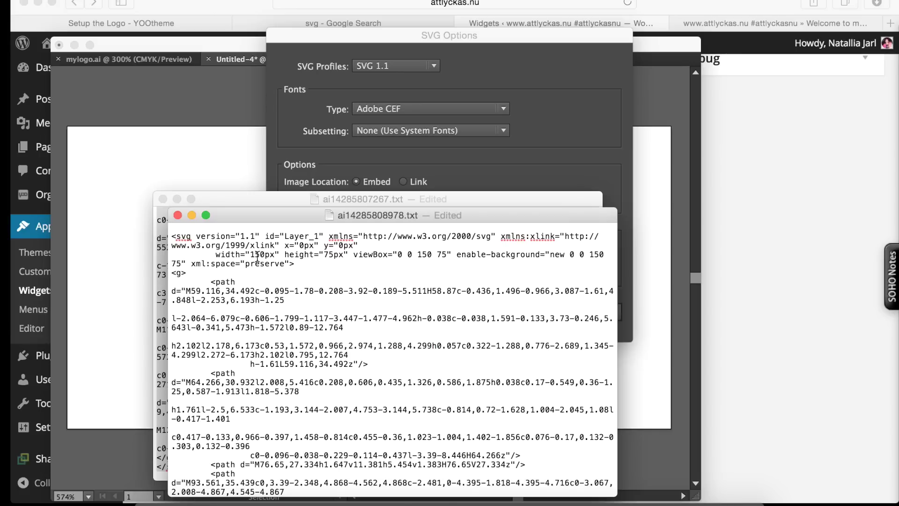
key("super+a")
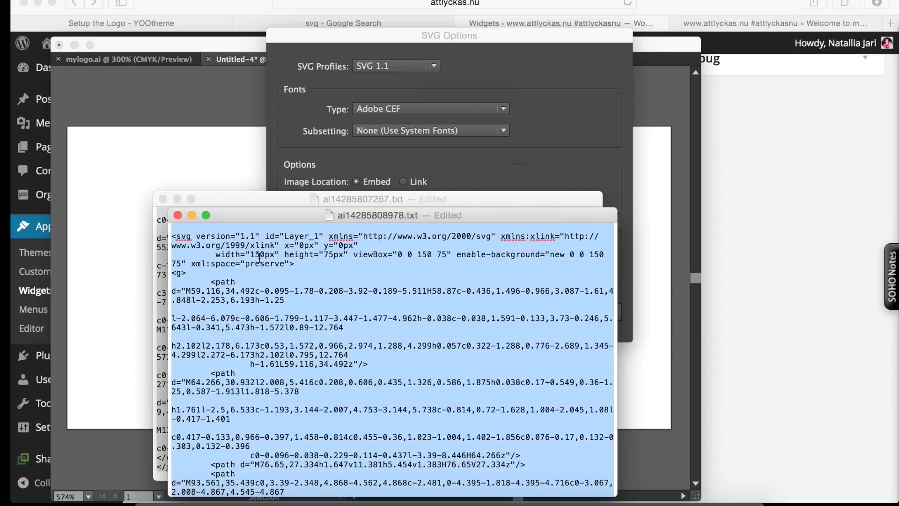
Step: In WordPress Widgets, drag a new Text widget into the logo-small area
left_click(743, 246)
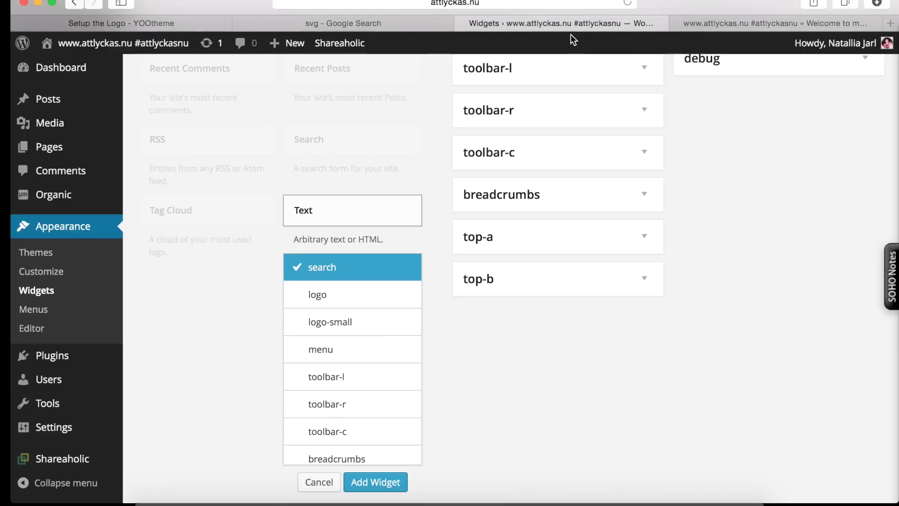
scroll(702, 266, "up", 6)
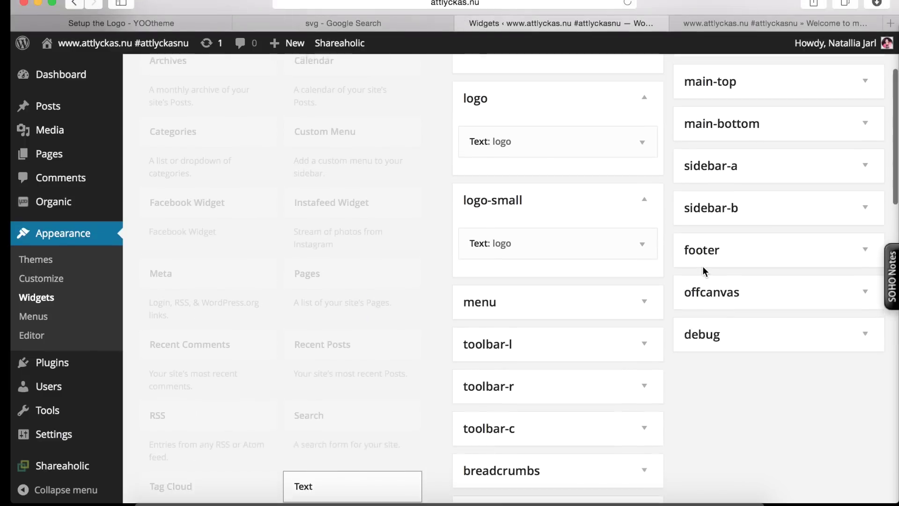
scroll(441, 269, "down", 3)
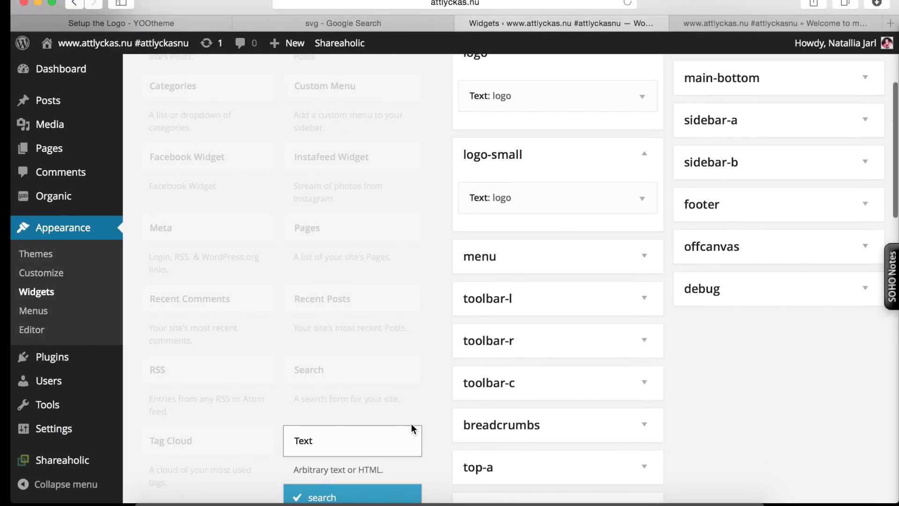
left_click(351, 438)
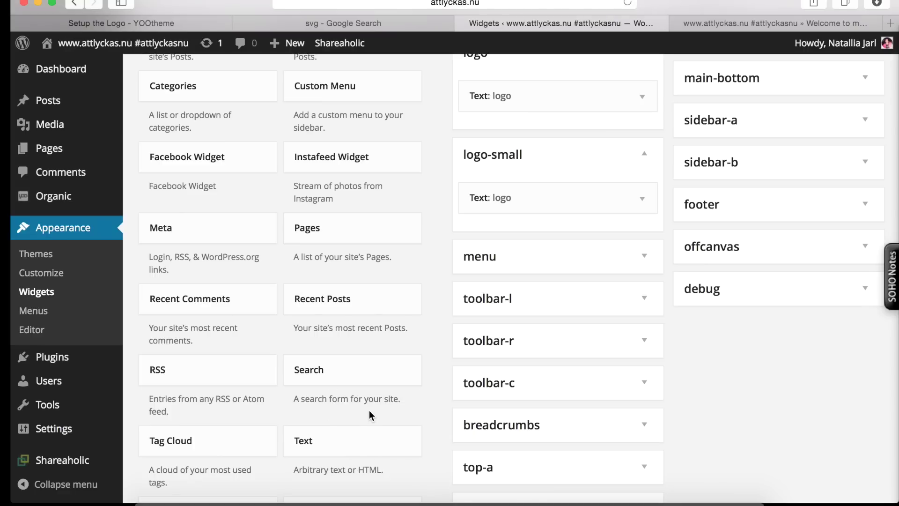
left_click_drag(339, 445, 532, 281)
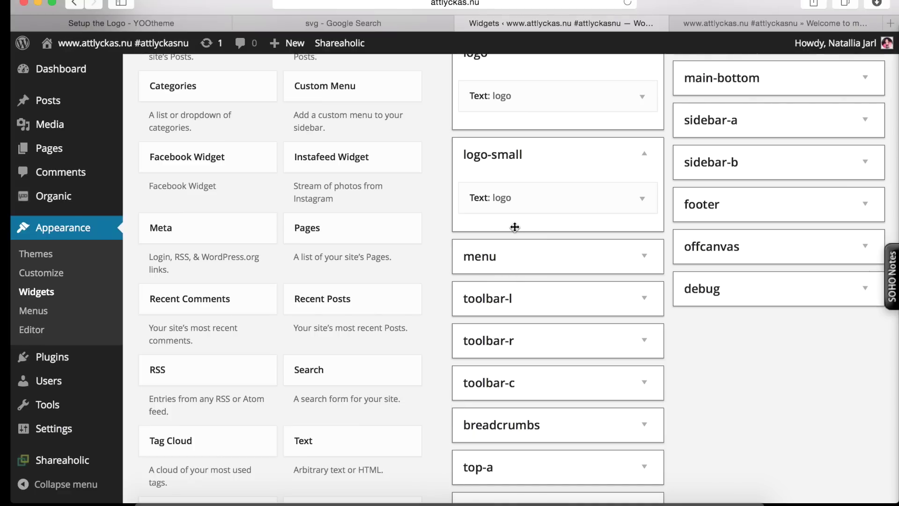
scroll(773, 393, "up", 3)
scroll(771, 389, "down", 3)
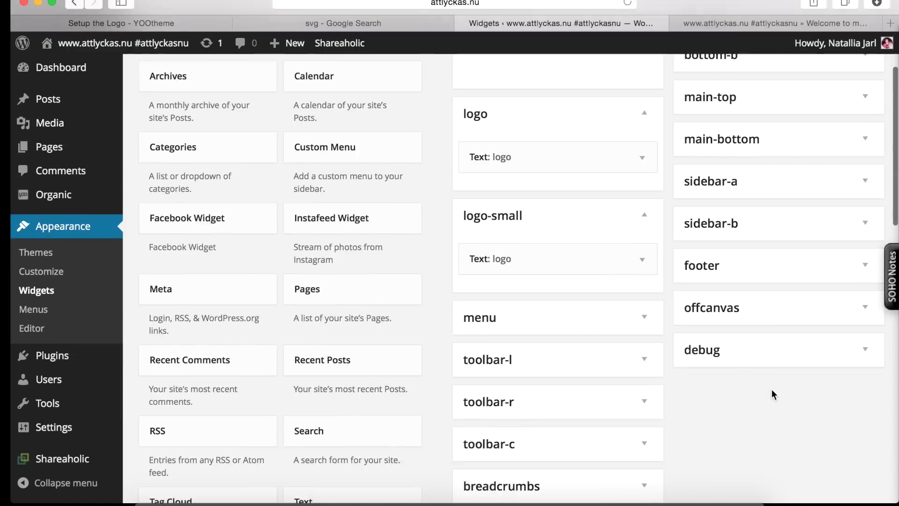
left_click_drag(305, 456, 493, 203)
Step: Title the widget 'Logo 1', paste the SVG code, save, and view the front page
left_click(509, 256)
type("Logo")
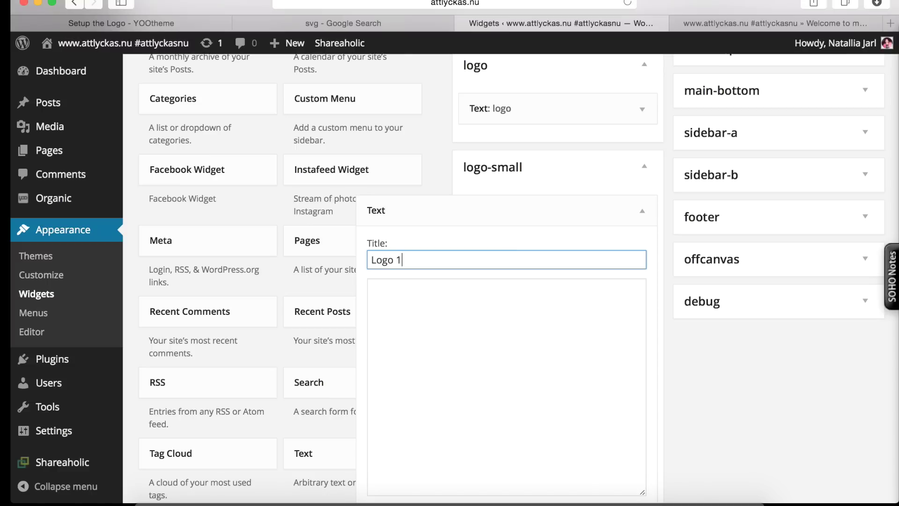
type(" 1")
left_click(621, 377)
key("super+v")
scroll(772, 400, "down", 3)
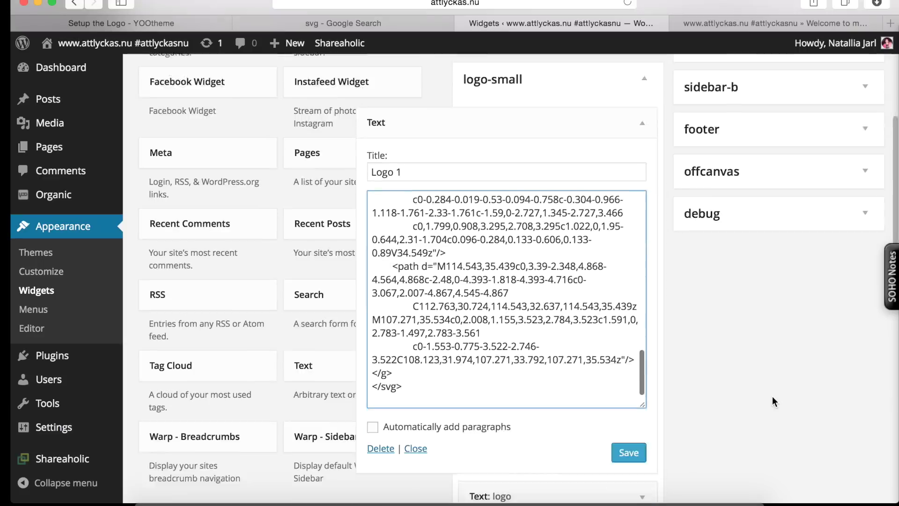
left_click(629, 395)
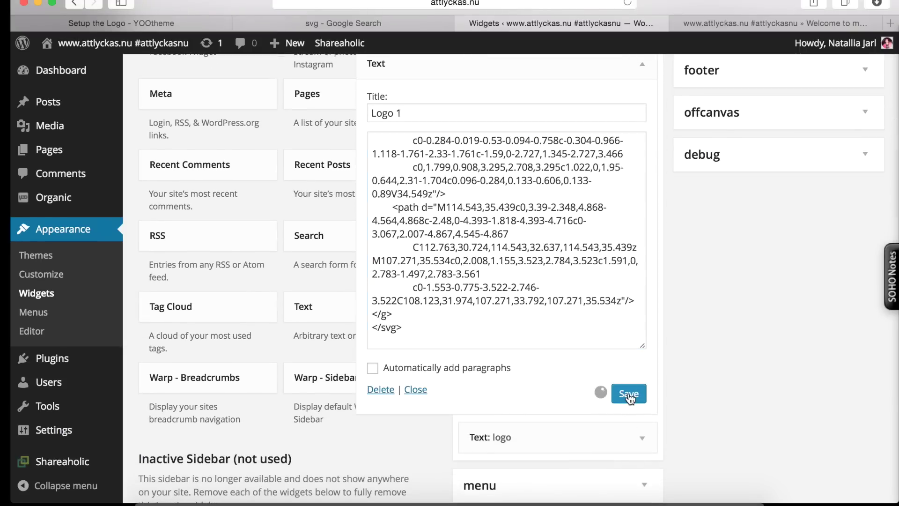
left_click(799, 20)
Step: Reload the site's front page and shrink the browser window
left_click(456, 5)
key("Return")
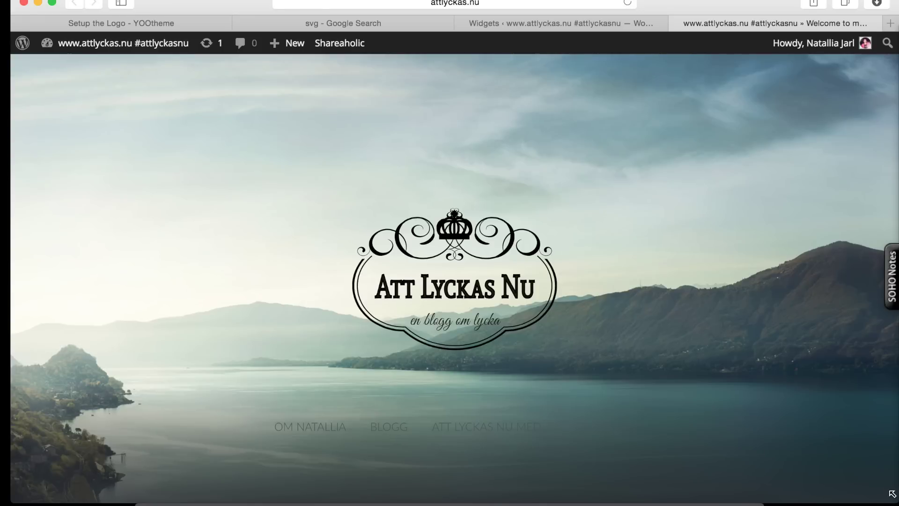
mouse_move(892, 493)
left_mouse_down()
mouse_move(473, 400)
mouse_move(388, 367)
mouse_move(309, 267)
mouse_move(295, 213)
mouse_move(312, 408)
mouse_move(364, 503)
mouse_move(315, 303)
mouse_move(275, 273)
mouse_move(523, 358)
mouse_move(894, 504)
left_mouse_up()
Step: Delete the Logo 1 Text widget from the logo-small area on the Widgets page
left_click(581, 22)
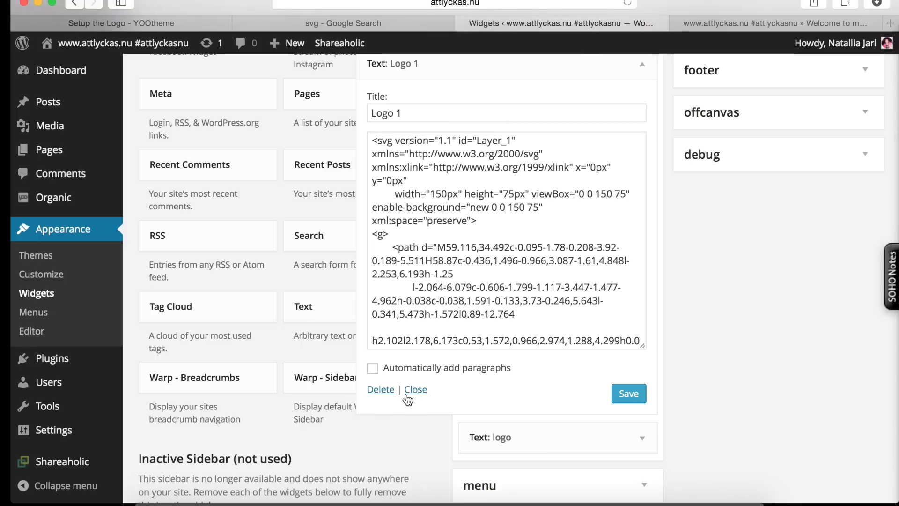
left_click(387, 392)
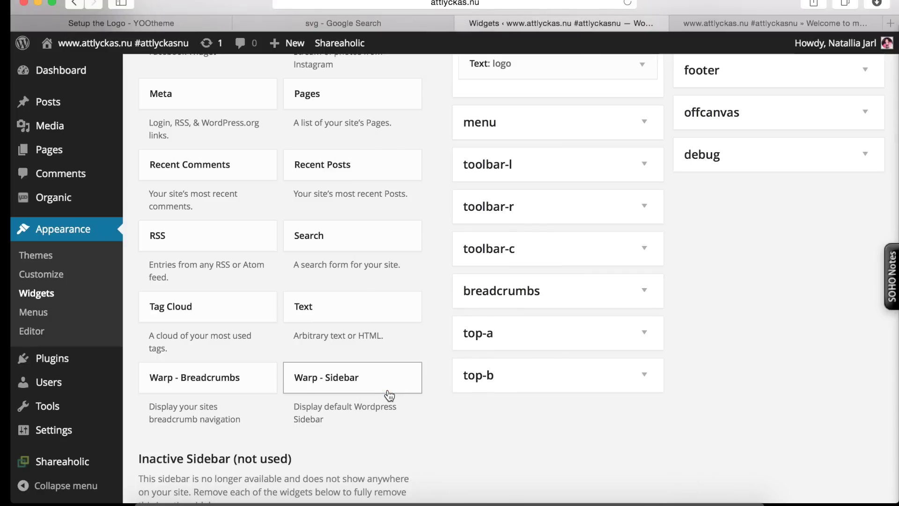
scroll(737, 312, "up", 8)
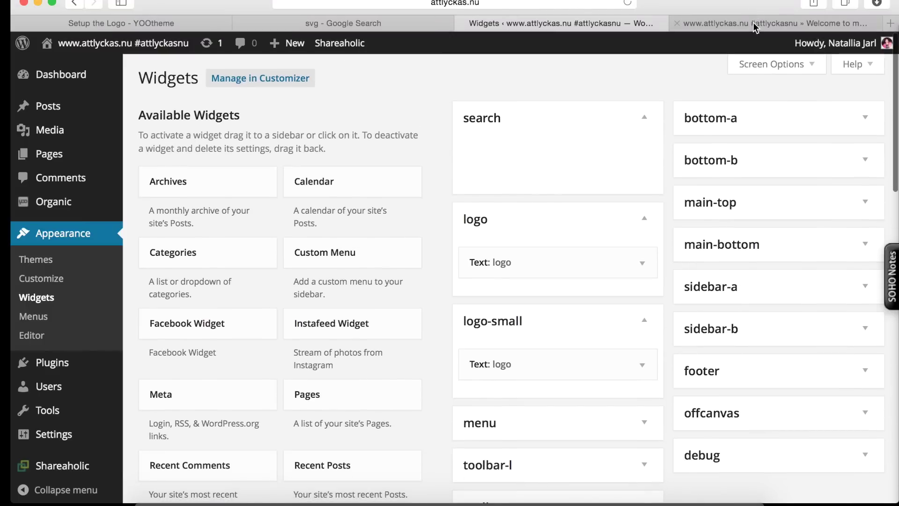
Step: Check the Att Lyckas Nu logo on the front page, opening its context menu and scrolling the page
left_click(753, 22)
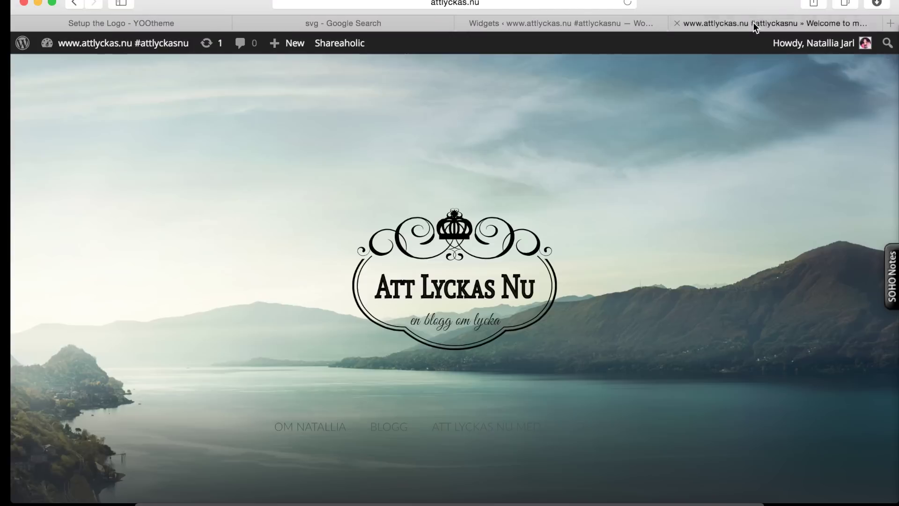
right_click(472, 283)
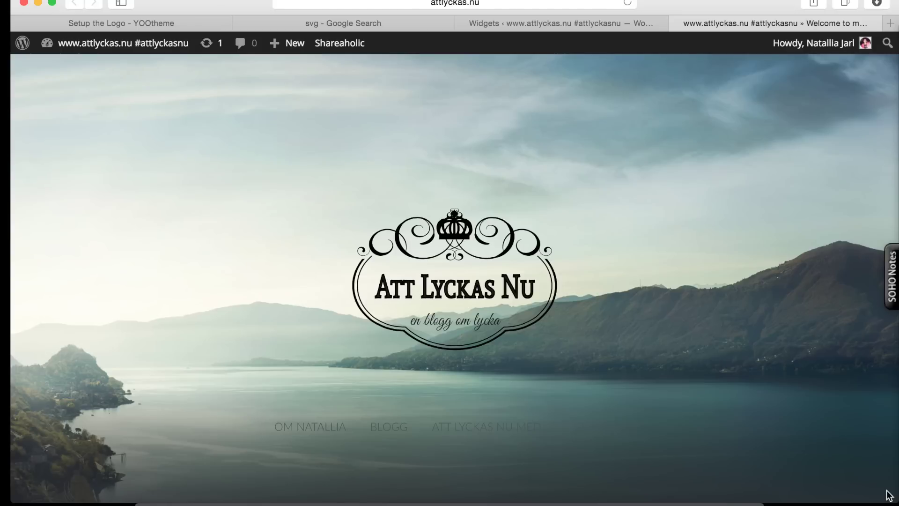
scroll(808, 429, "down", 15)
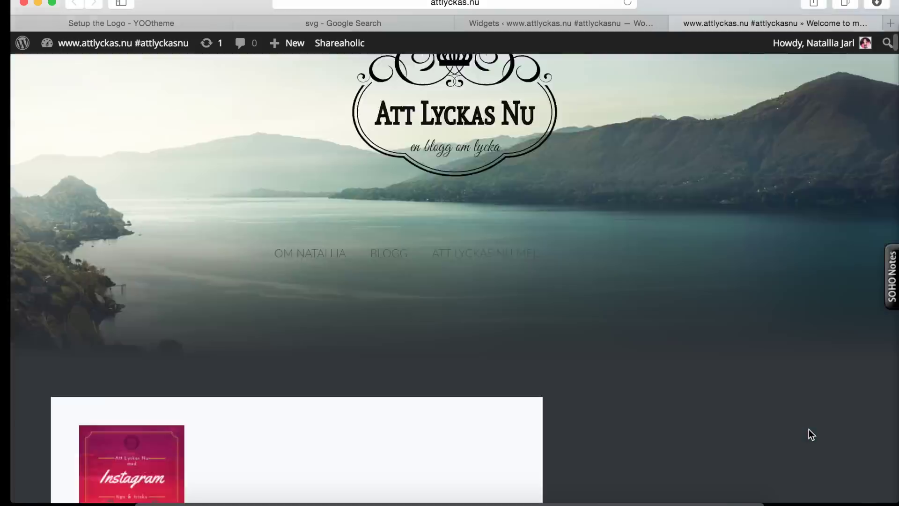
scroll(808, 428, "up", 15)
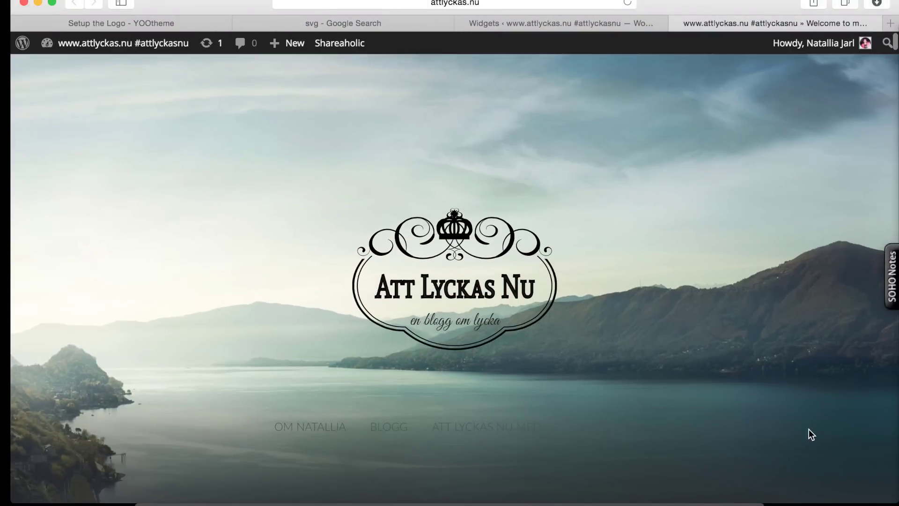